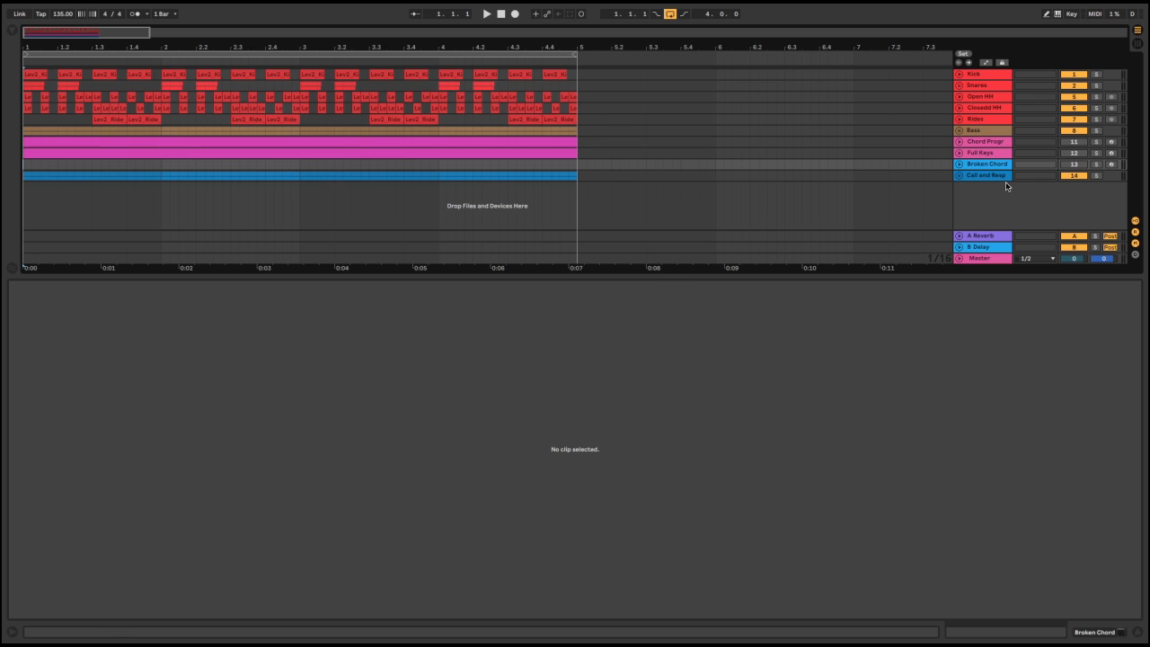
Play the four-bar loop and examine the notes of the Bass clip inside the Bass group
{"action": "left_click", "coordinate": [487, 14]}
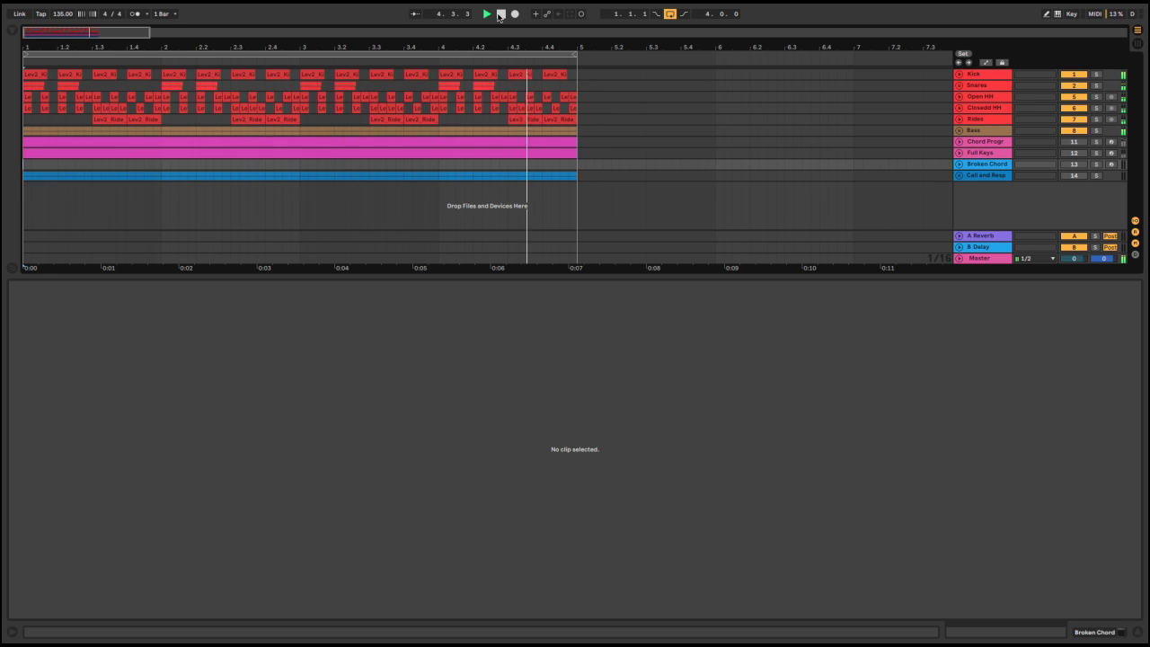
{"action": "left_click", "coordinate": [501, 14]}
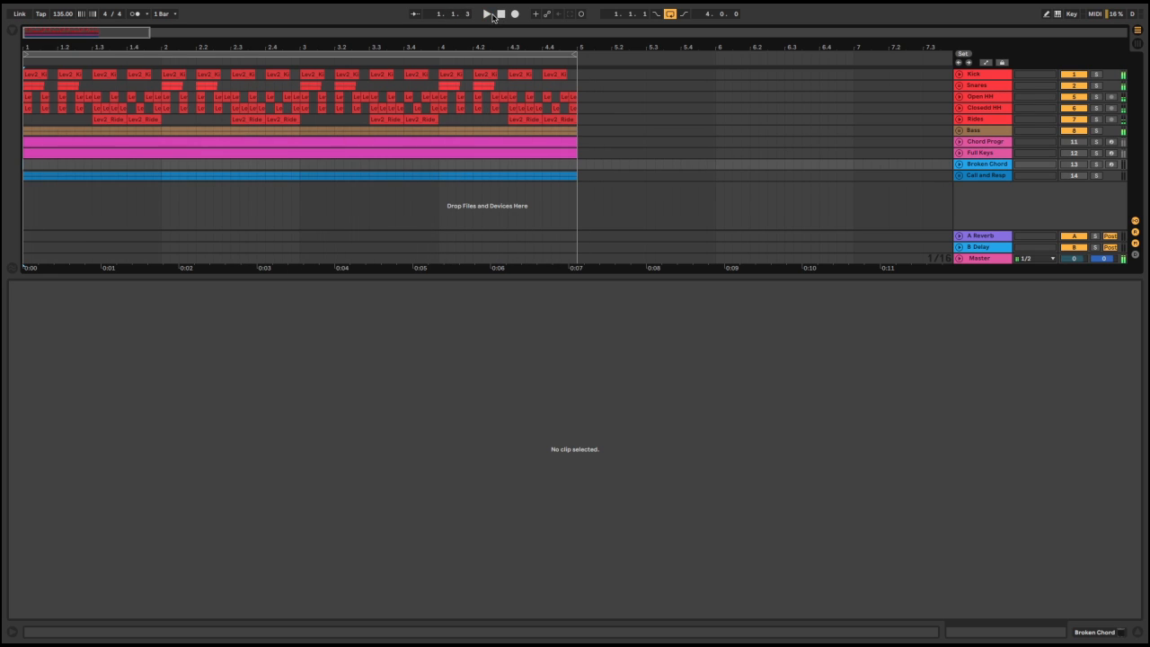
{"action": "left_click", "coordinate": [960, 131]}
{"action": "left_click", "coordinate": [447, 205]}
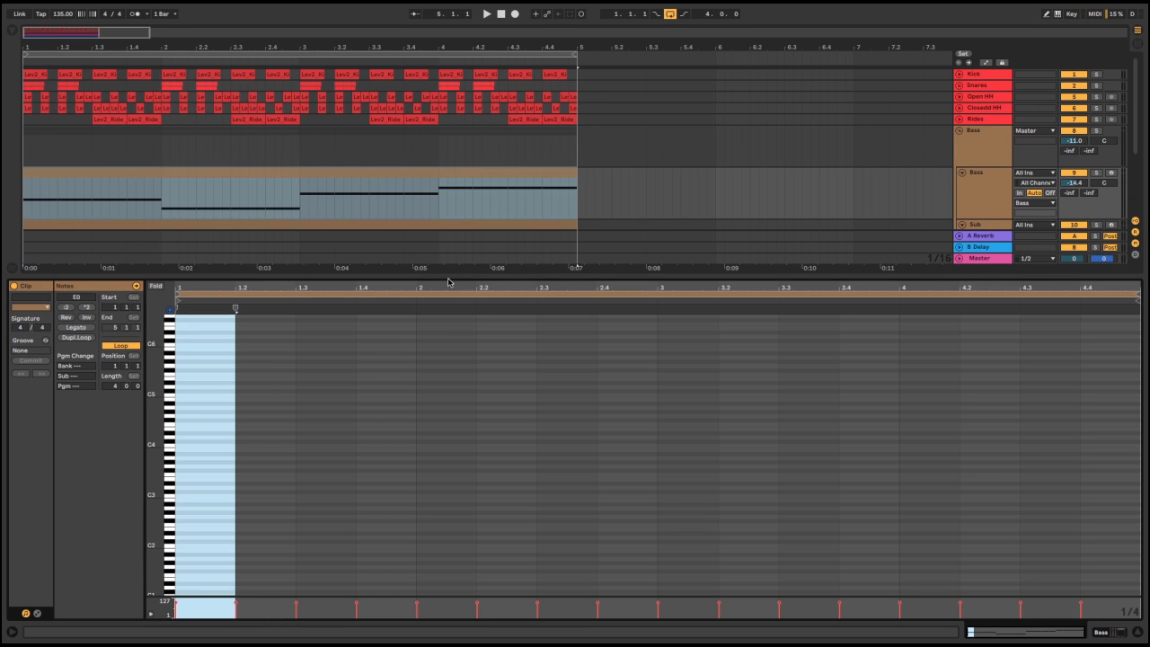
{"action": "scroll", "coordinate": [446, 464], "scroll_direction": "down", "scroll_amount": 5}
{"action": "scroll", "coordinate": [447, 465], "scroll_direction": "down", "scroll_amount": 2}
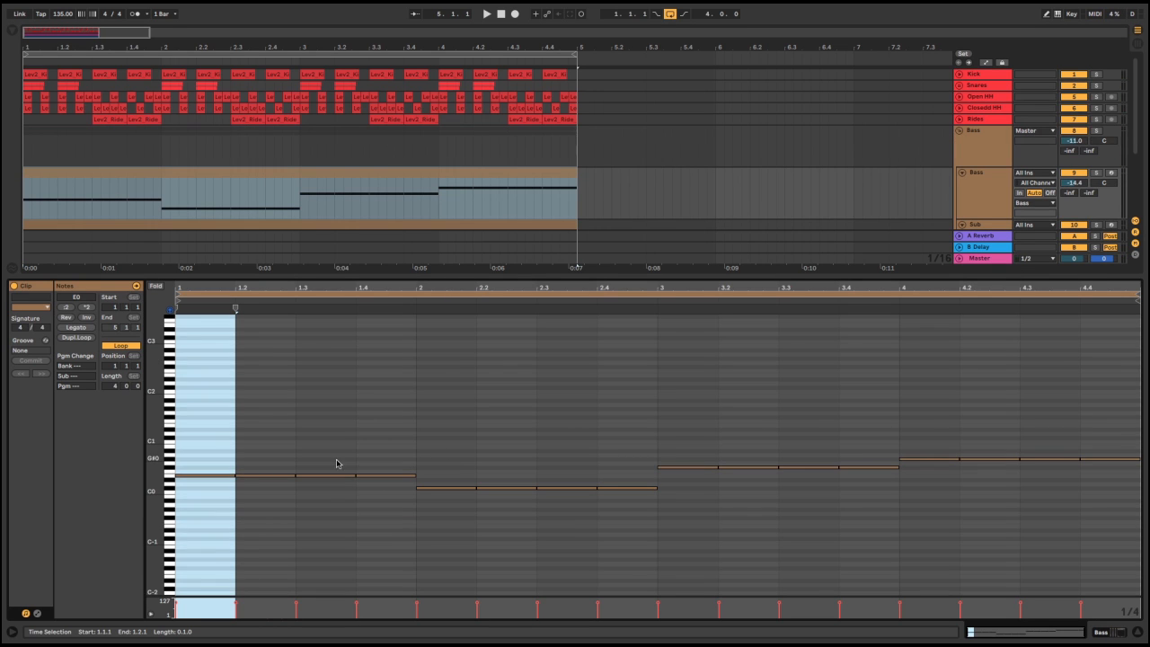
{"action": "left_click", "coordinate": [265, 475]}
{"action": "left_click_drag", "start_coordinate": [303, 278], "coordinate": [300, 636]}
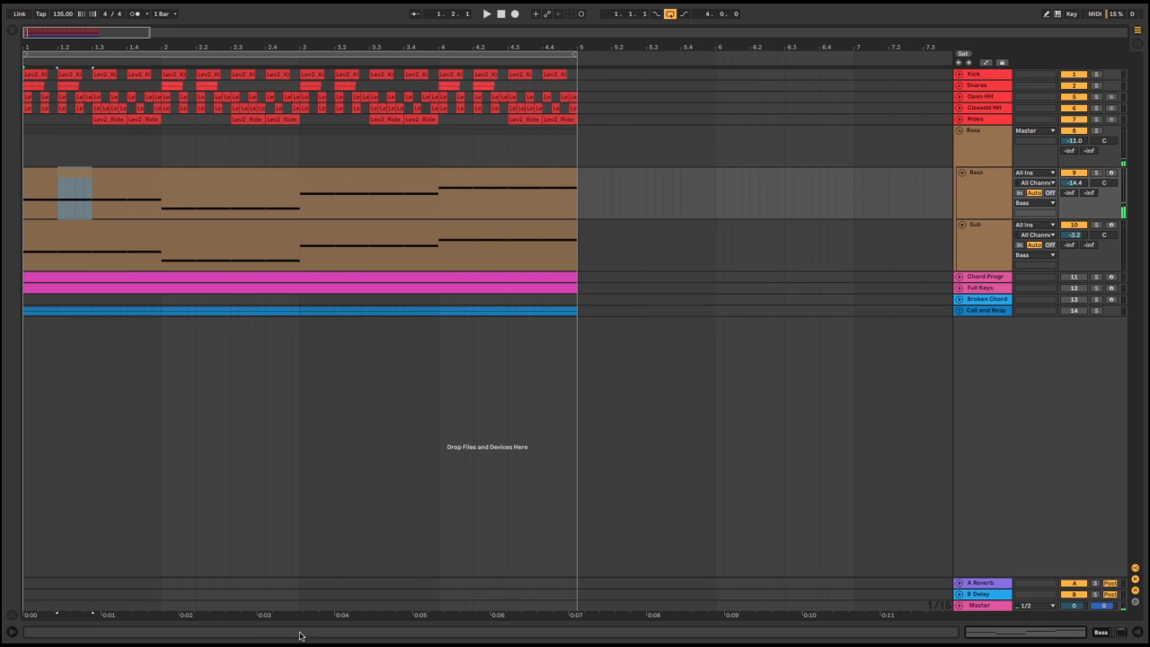
{"action": "left_click", "coordinate": [960, 131]}
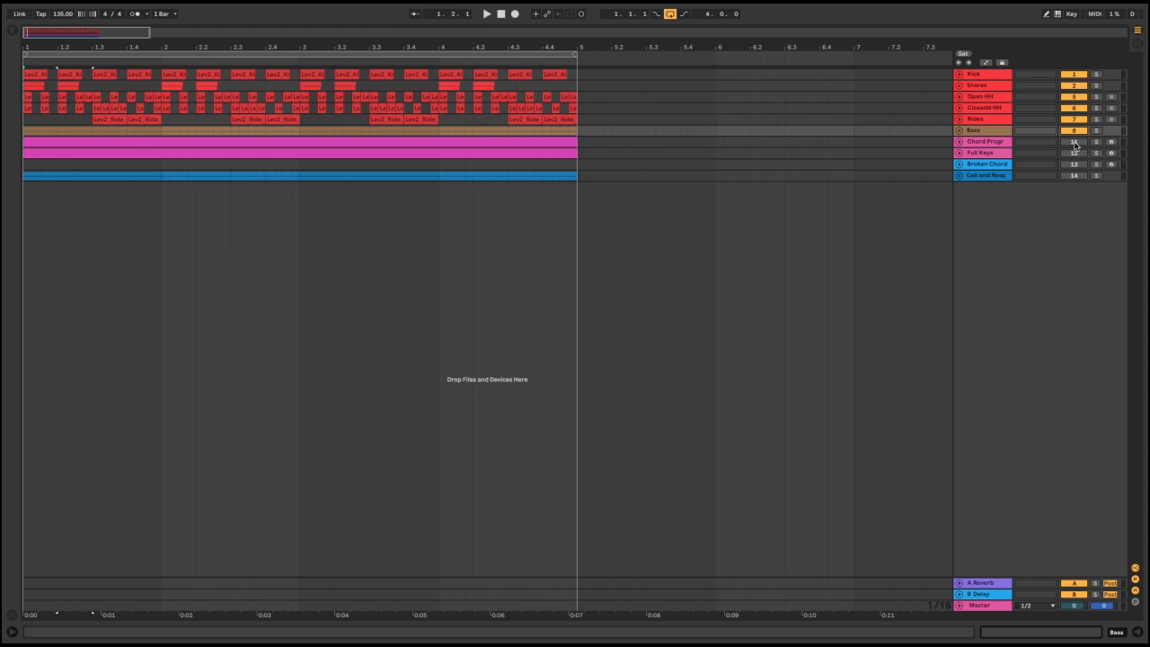
Solo the Chord Progression track to view and listen to its clip, and leave the track unsoloed and muted
{"action": "left_click", "coordinate": [1096, 141]}
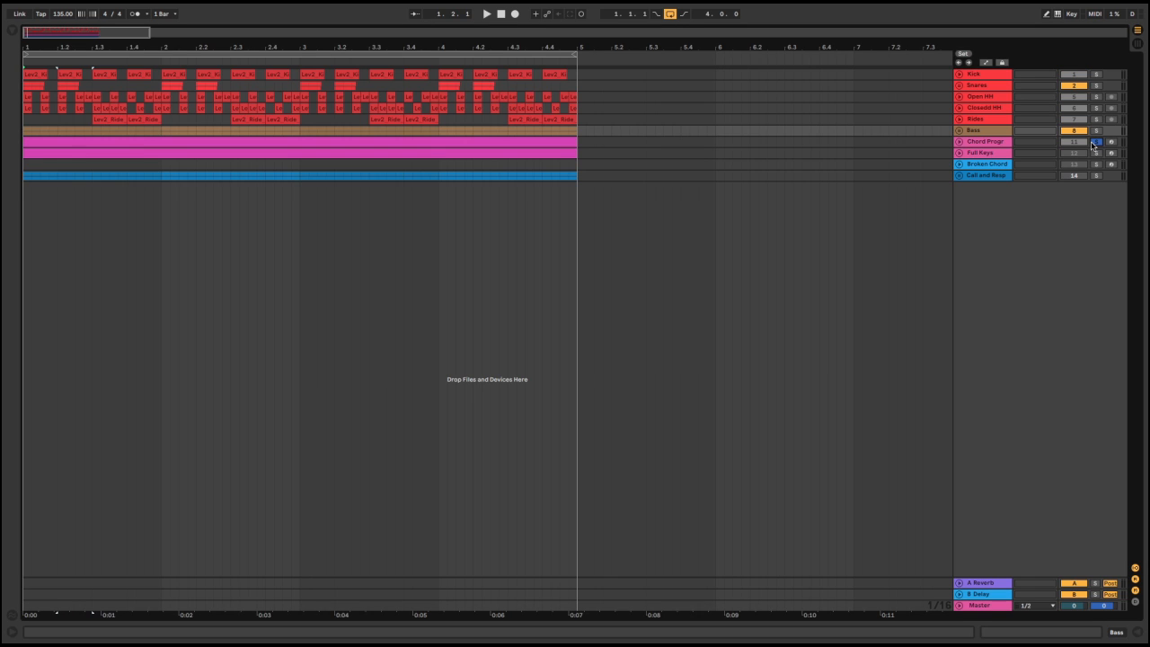
{"action": "left_click", "coordinate": [959, 142]}
{"action": "left_click", "coordinate": [462, 144]}
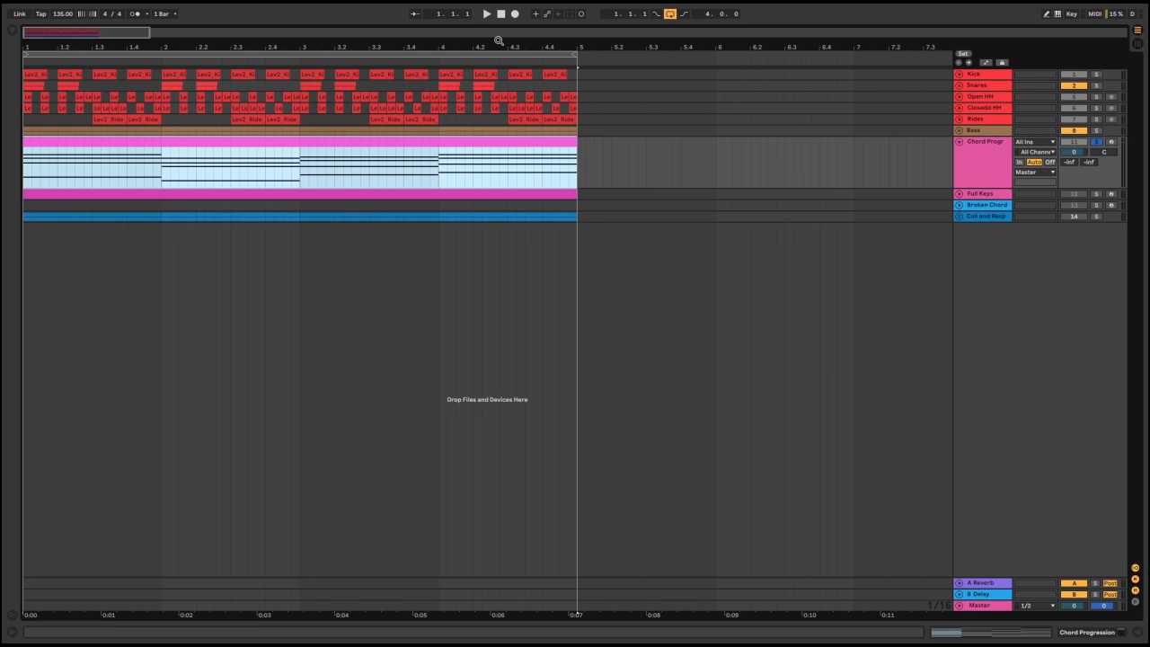
{"action": "left_click", "coordinate": [503, 14]}
{"action": "double_click", "coordinate": [496, 144]}
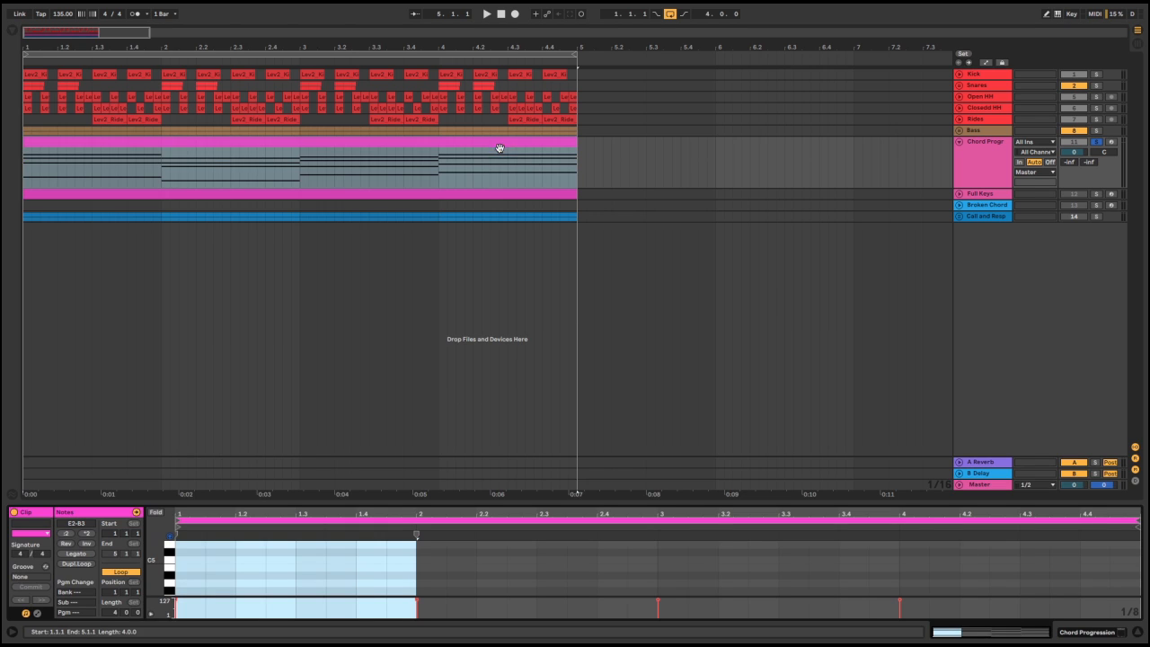
{"action": "key", "text": "space"}
{"action": "left_click_drag", "start_coordinate": [588, 502], "coordinate": [580, 575]}
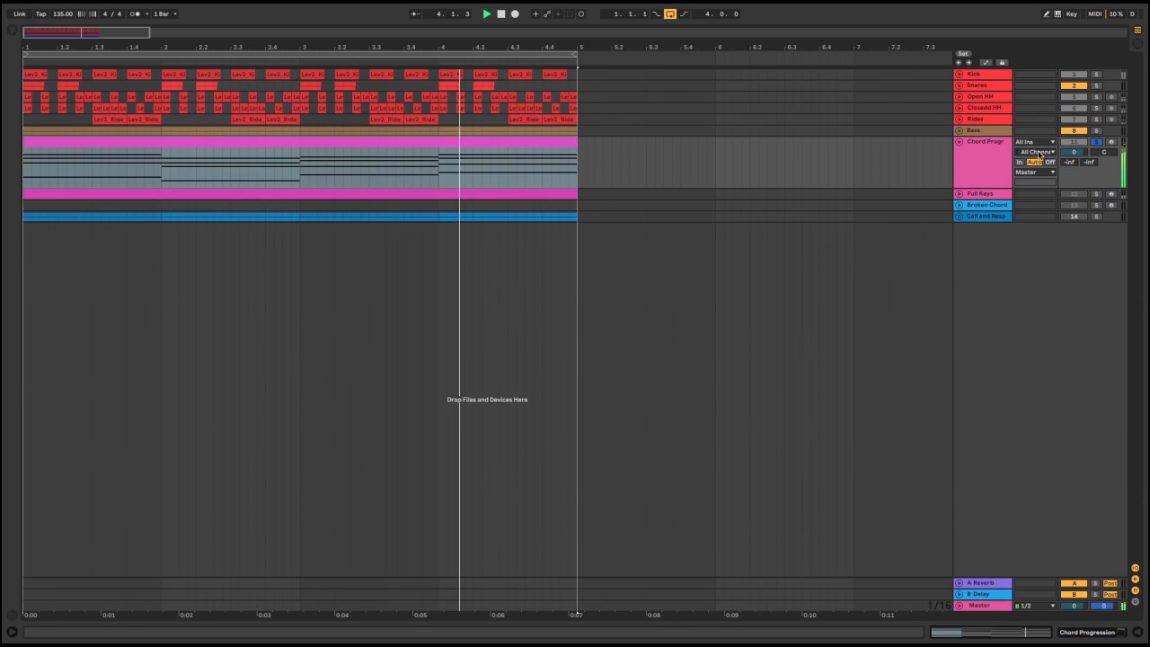
{"action": "key", "text": "space"}
{"action": "left_click", "coordinate": [1098, 143]}
{"action": "left_click", "coordinate": [960, 143]}
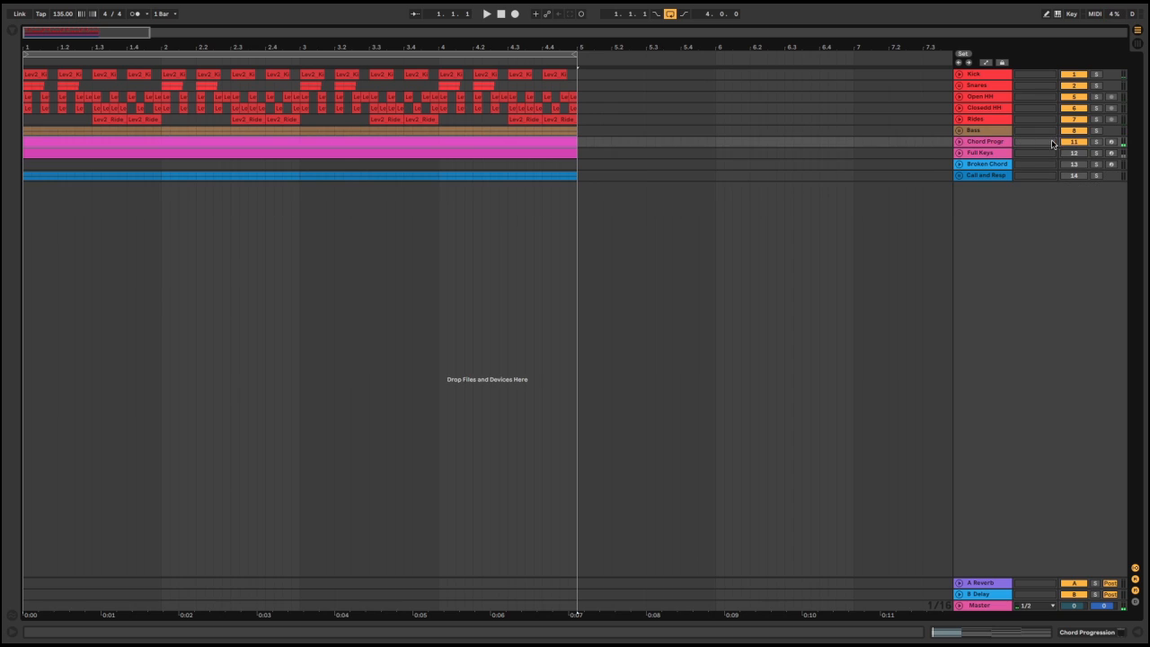
{"action": "left_click", "coordinate": [1073, 142]}
Activate the Broken Chord track and move the Chord Progression clip onto it at bar 1
{"action": "left_click", "coordinate": [960, 165]}
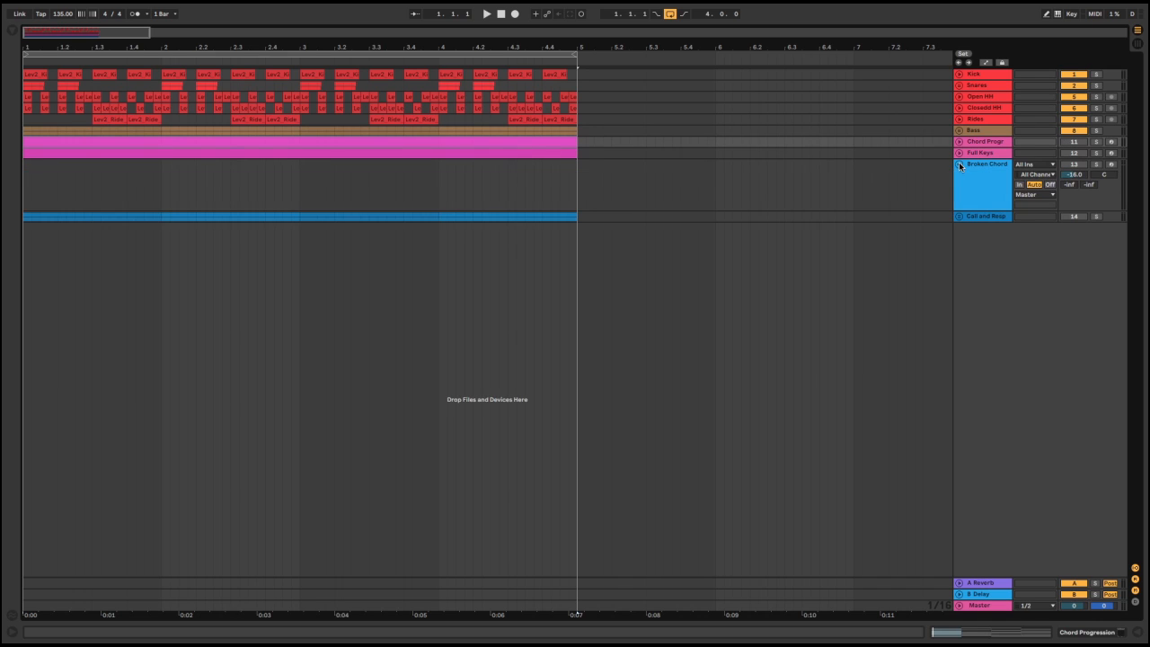
{"action": "left_click", "coordinate": [1074, 165]}
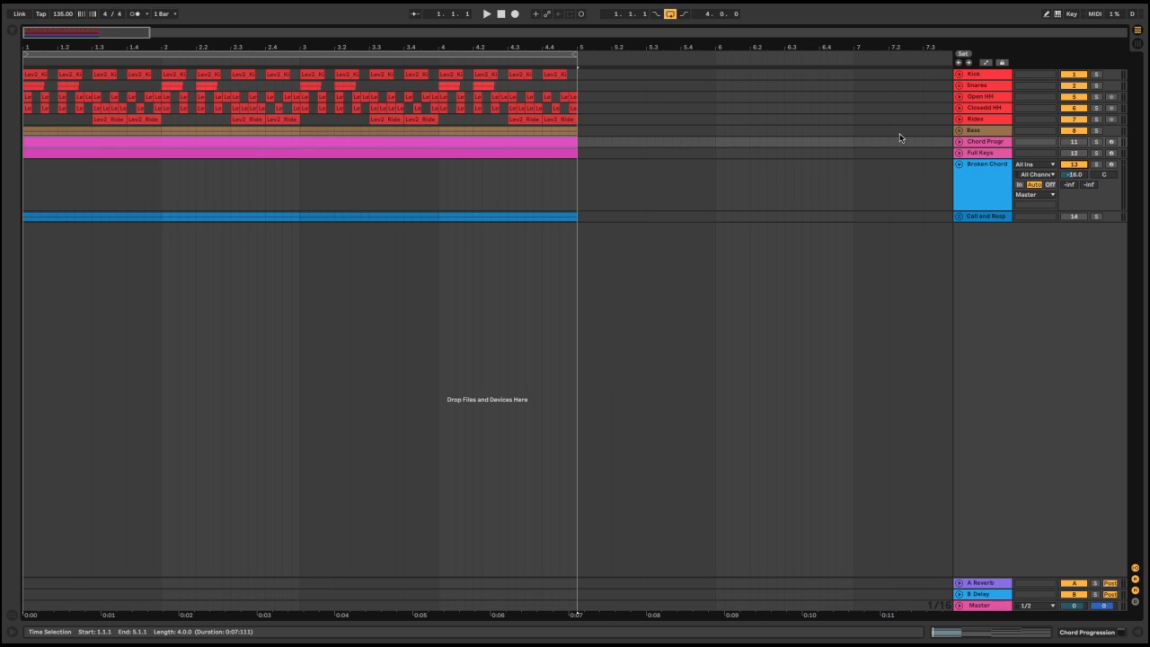
{"action": "left_click", "coordinate": [504, 143]}
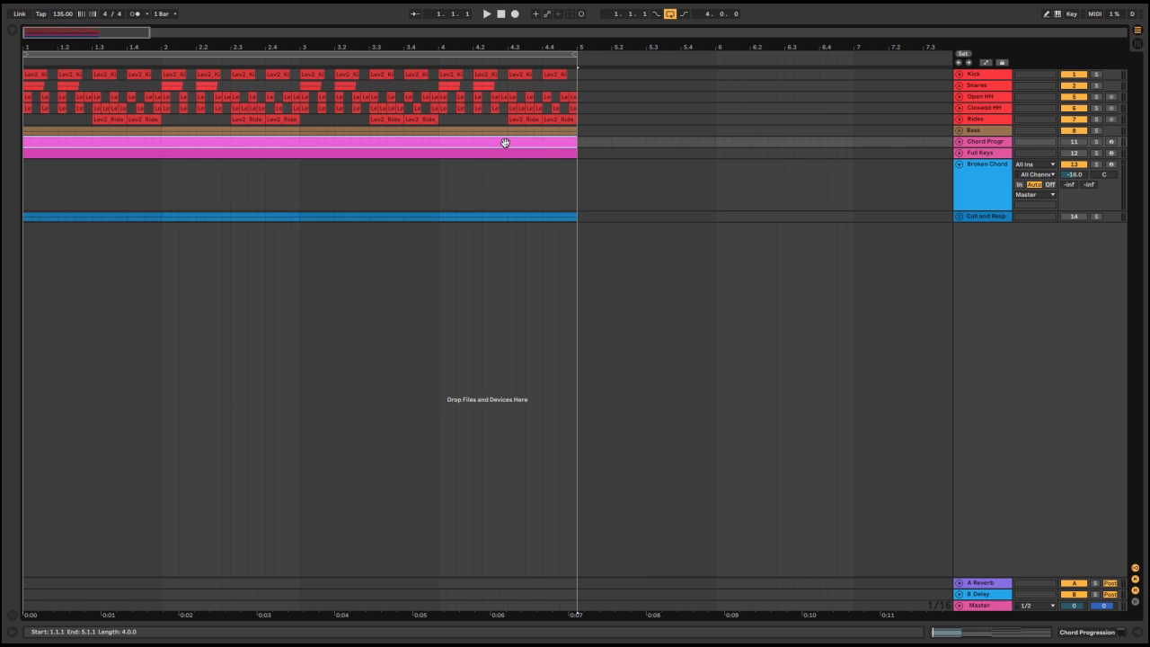
{"action": "left_click_drag", "start_coordinate": [506, 143], "coordinate": [506, 172]}
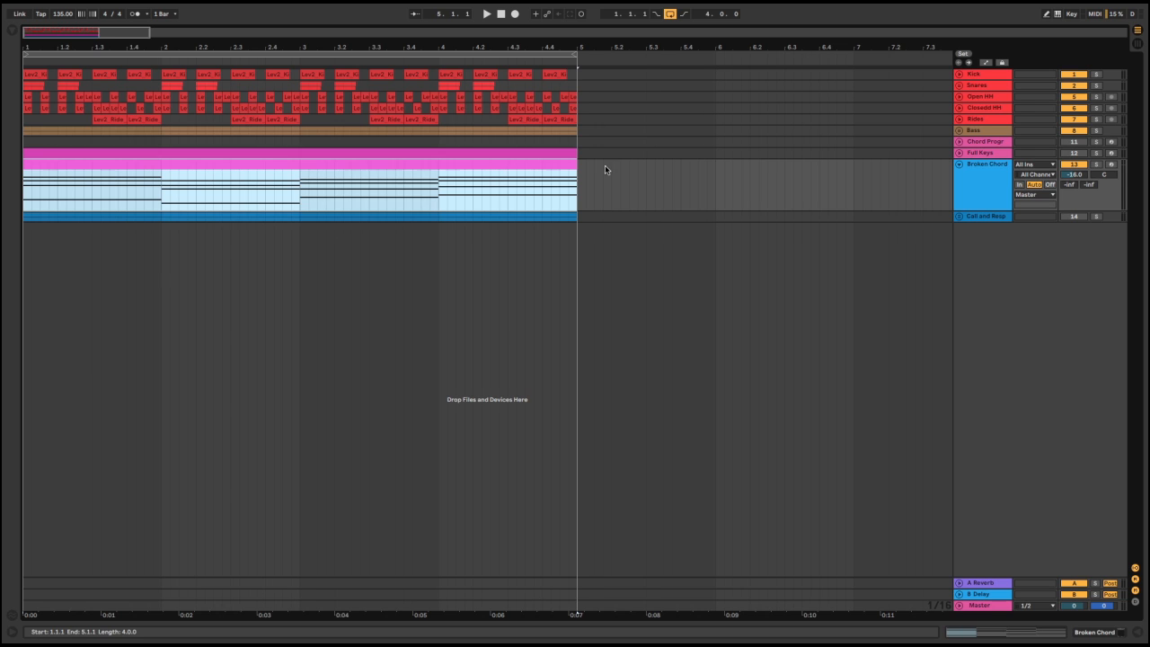
{"action": "left_click", "coordinate": [959, 164]}
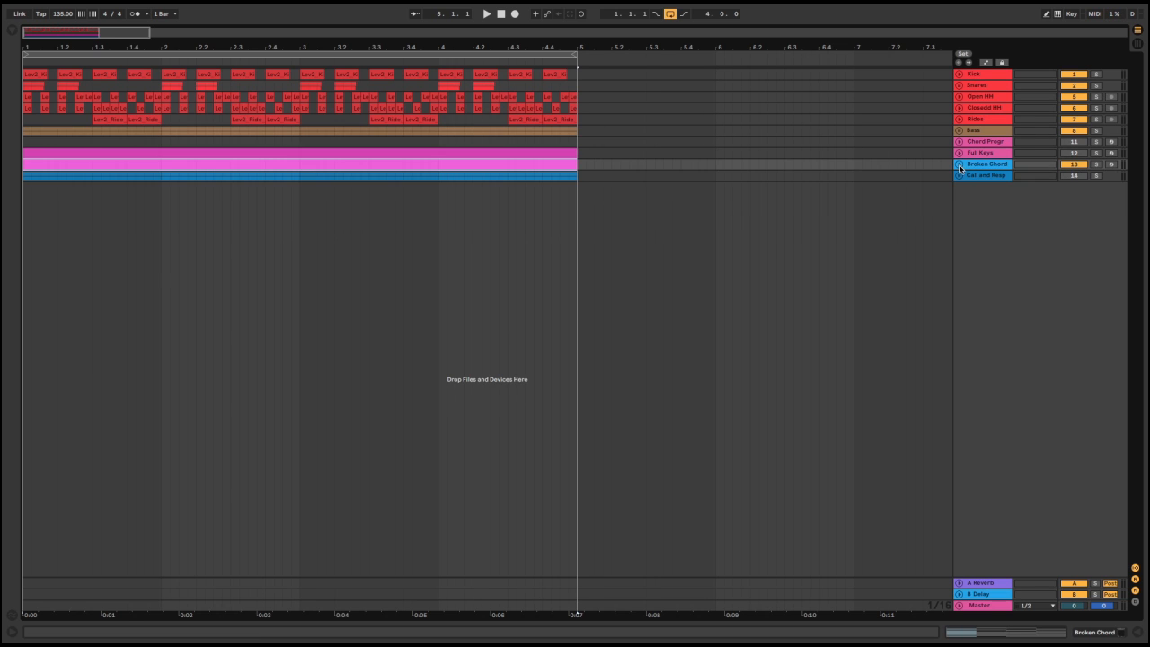
Set the Broken Chord track's volume to -17.7 dB in the mixer while the loop plays
{"action": "key", "text": "Tab"}
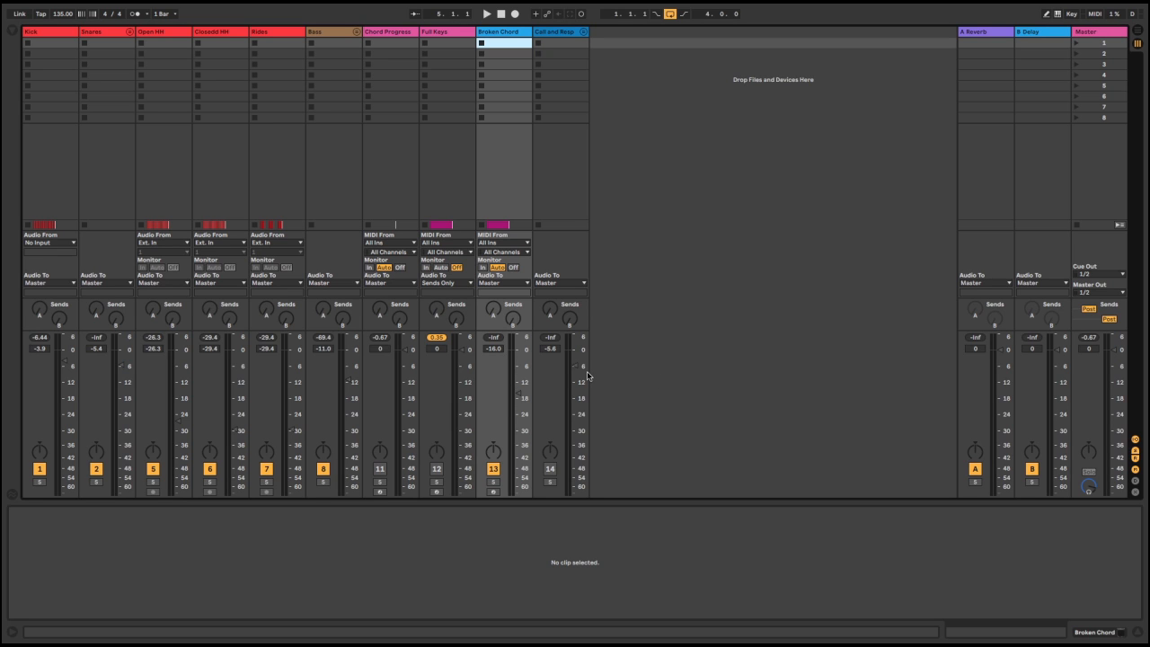
{"action": "key", "text": "space"}
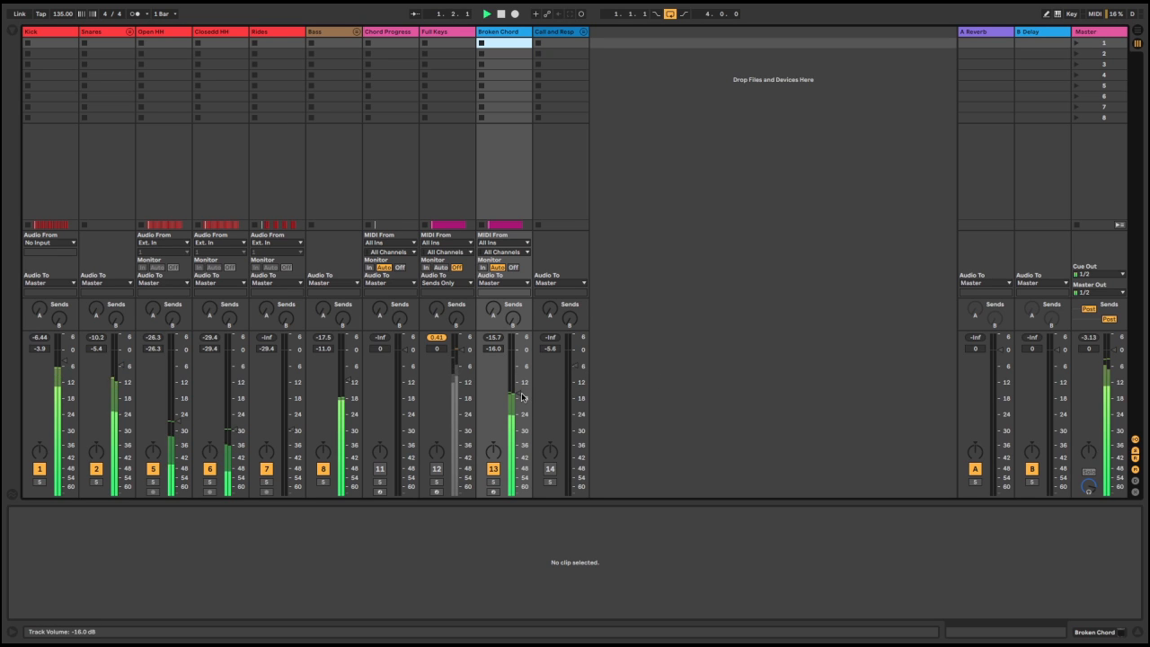
{"action": "left_click_drag", "start_coordinate": [518, 394], "coordinate": [519, 397]}
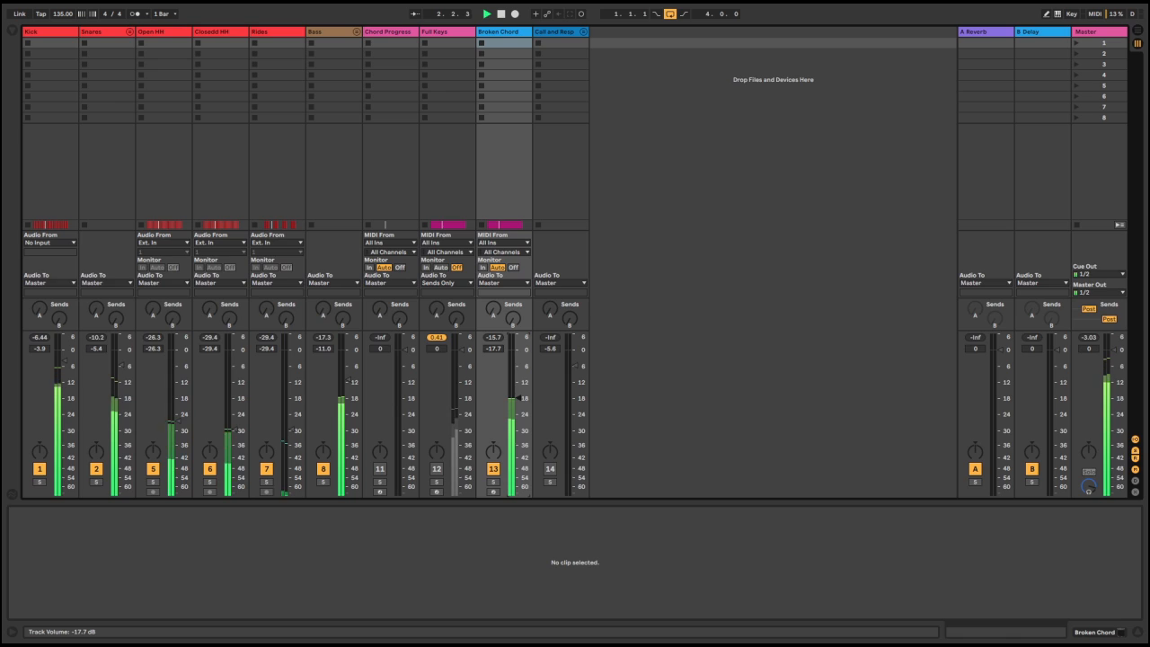
{"action": "key", "text": "Tab"}
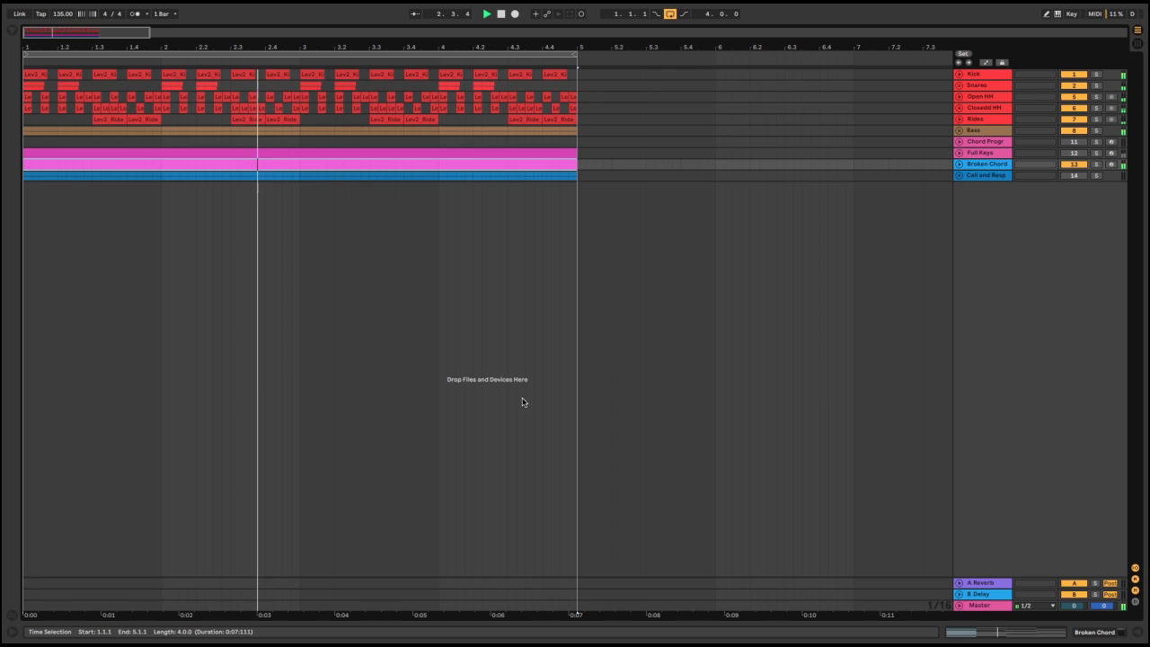
{"action": "left_click", "coordinate": [499, 16]}
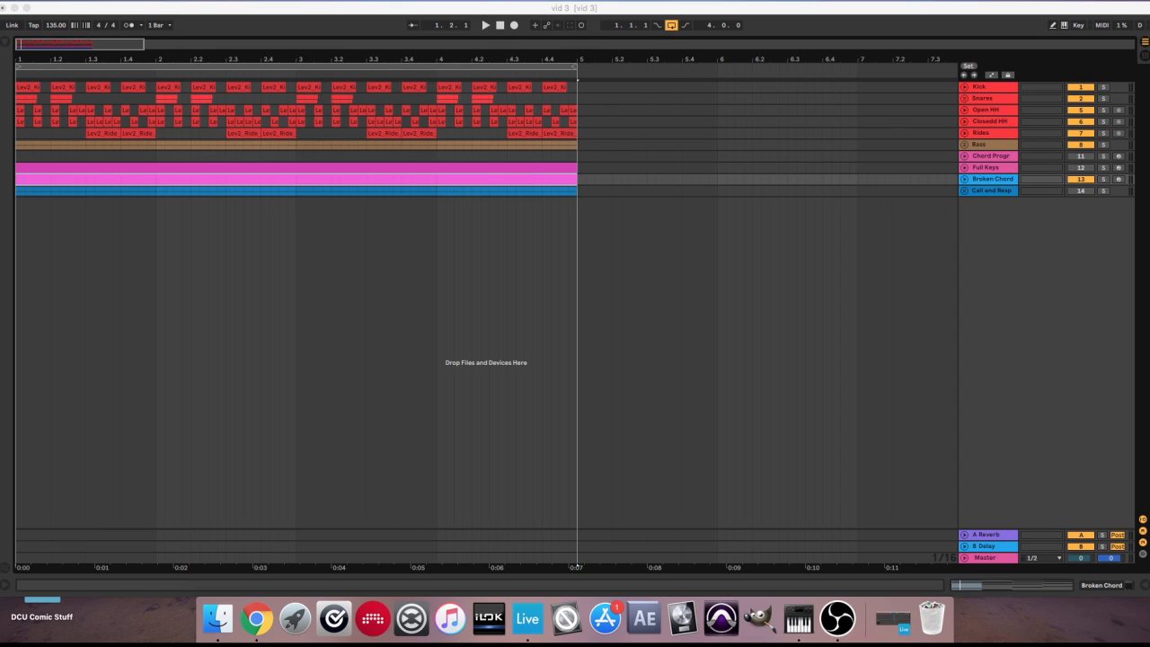
Shorten the Broken Chord clip's sustained chords and repeat them in every bar as stabs on beats 1, 2, 3, 3.5 and 4.5
{"action": "left_click", "coordinate": [963, 180]}
{"action": "left_click", "coordinate": [964, 180]}
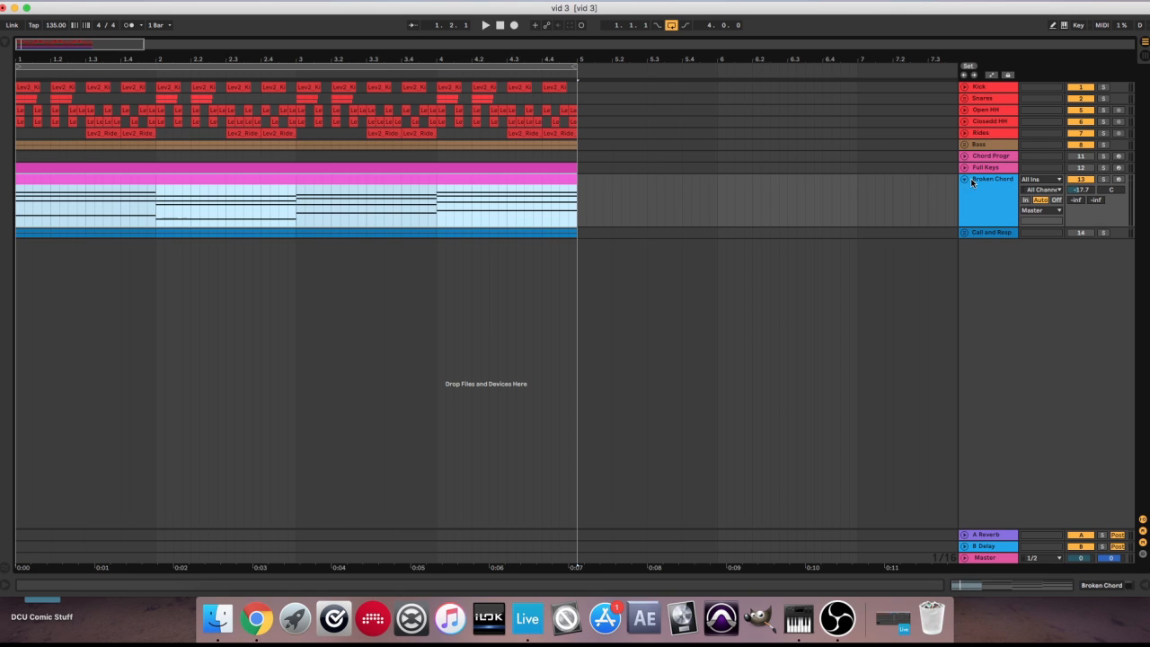
{"action": "double_click", "coordinate": [431, 183]}
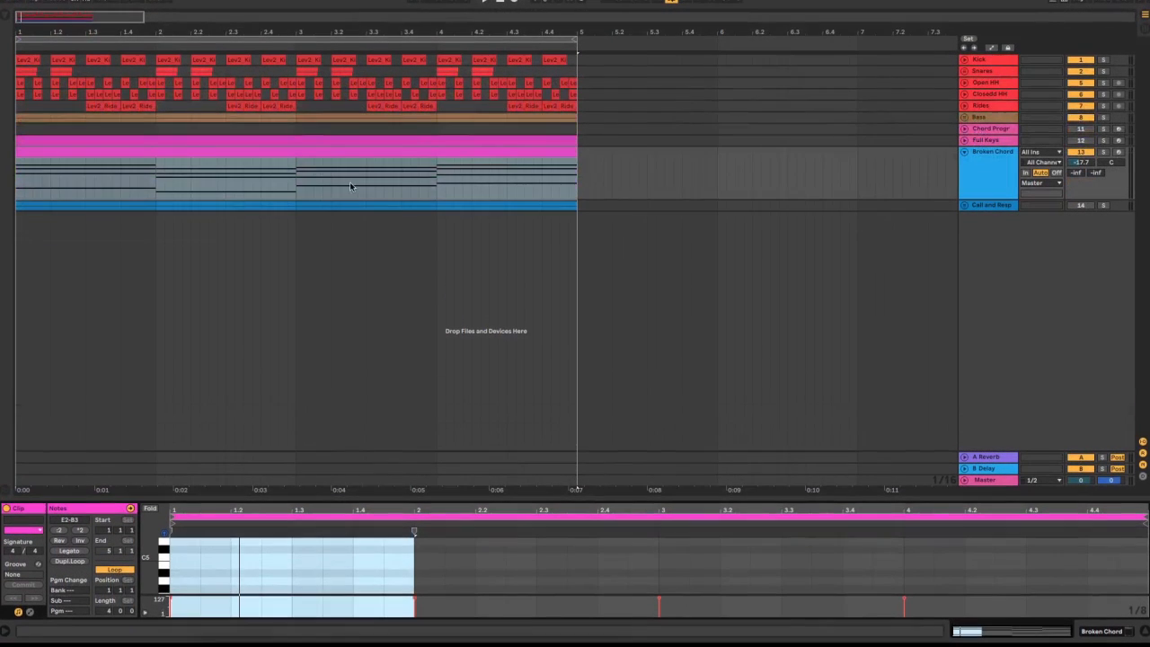
{"action": "left_click_drag", "start_coordinate": [496, 498], "coordinate": [495, 176]}
{"action": "left_click_drag", "start_coordinate": [382, 188], "coordinate": [382, 182]}
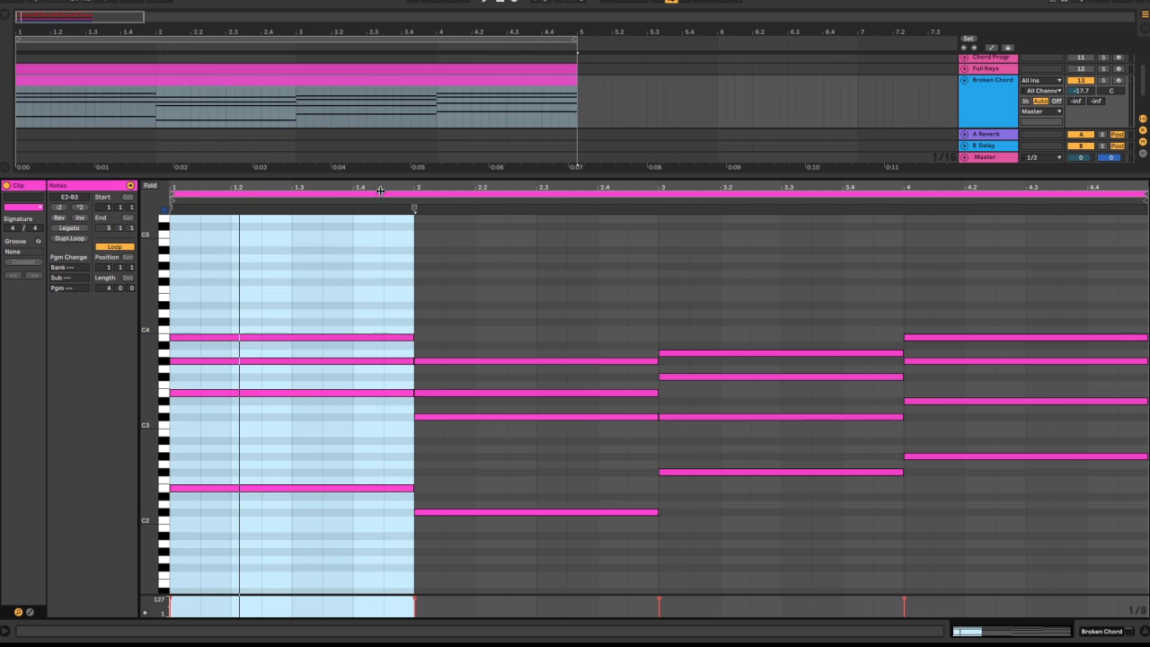
{"action": "left_click_drag", "start_coordinate": [357, 315], "coordinate": [964, 621]}
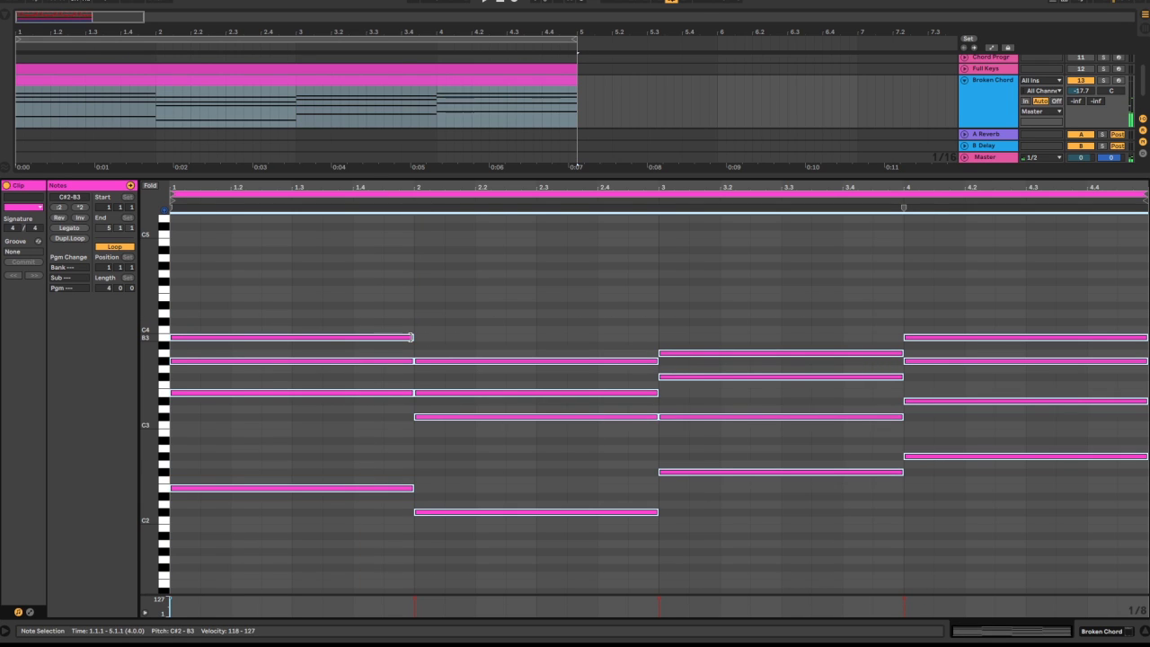
{"action": "left_click_drag", "start_coordinate": [413, 337], "coordinate": [387, 343]}
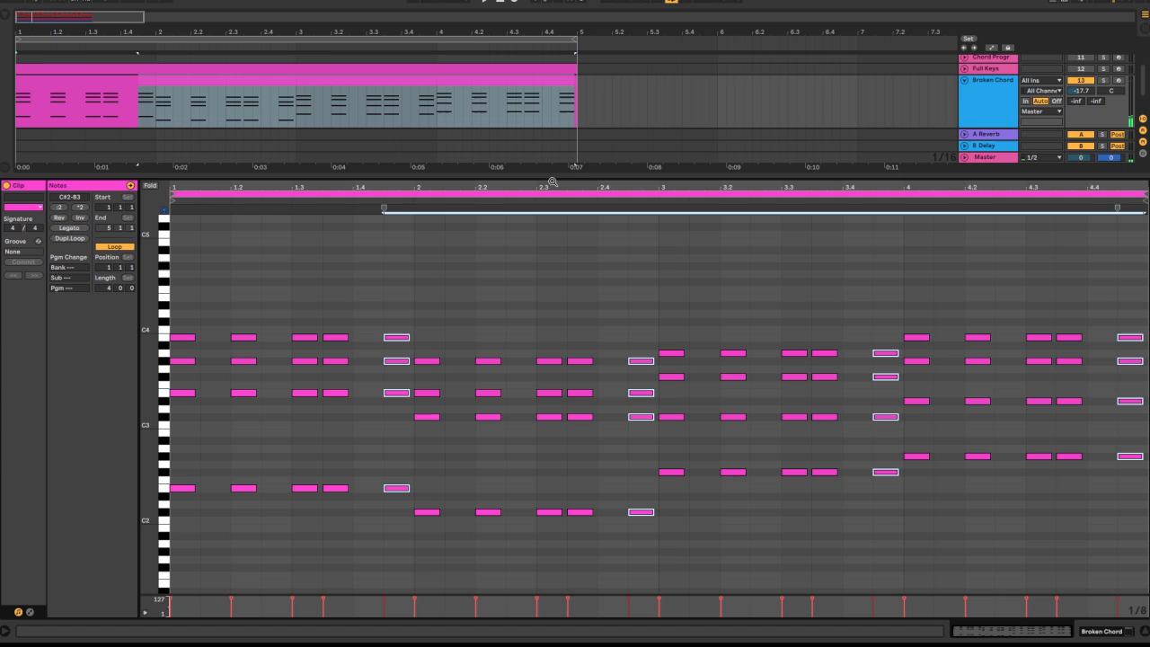
{"action": "left_click_drag", "start_coordinate": [553, 178], "coordinate": [517, 639]}
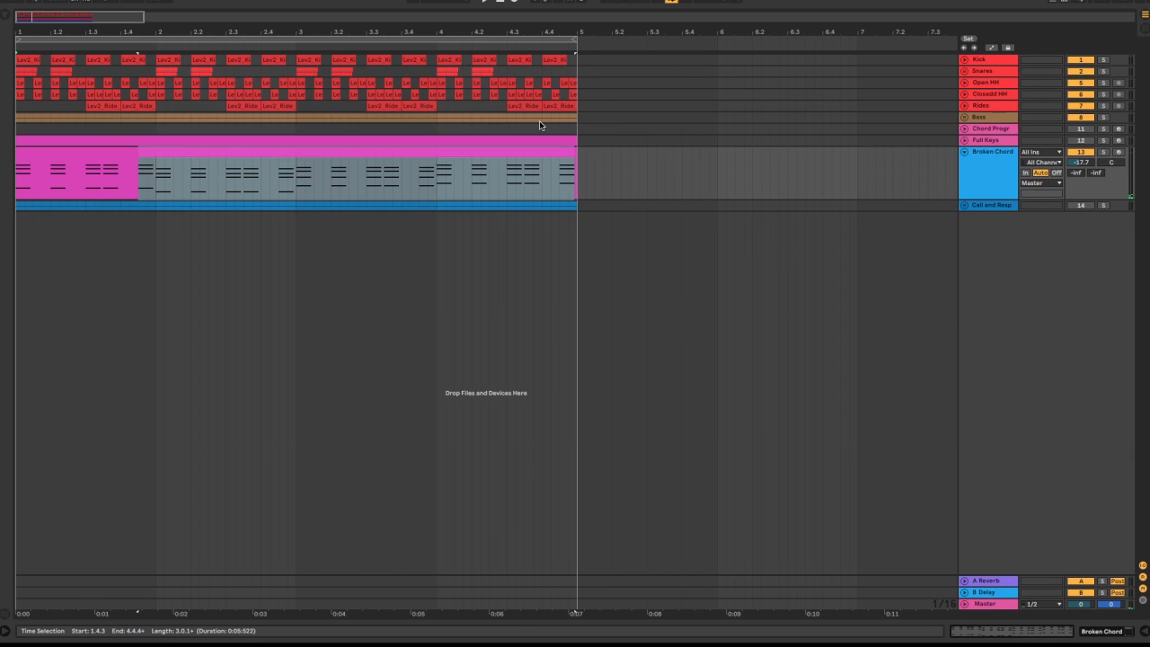
Play the loop with the new chord rhythm and set the Broken Chord track's volume to -15.8 dB
{"action": "left_click", "coordinate": [547, 144]}
{"action": "key", "text": "space"}
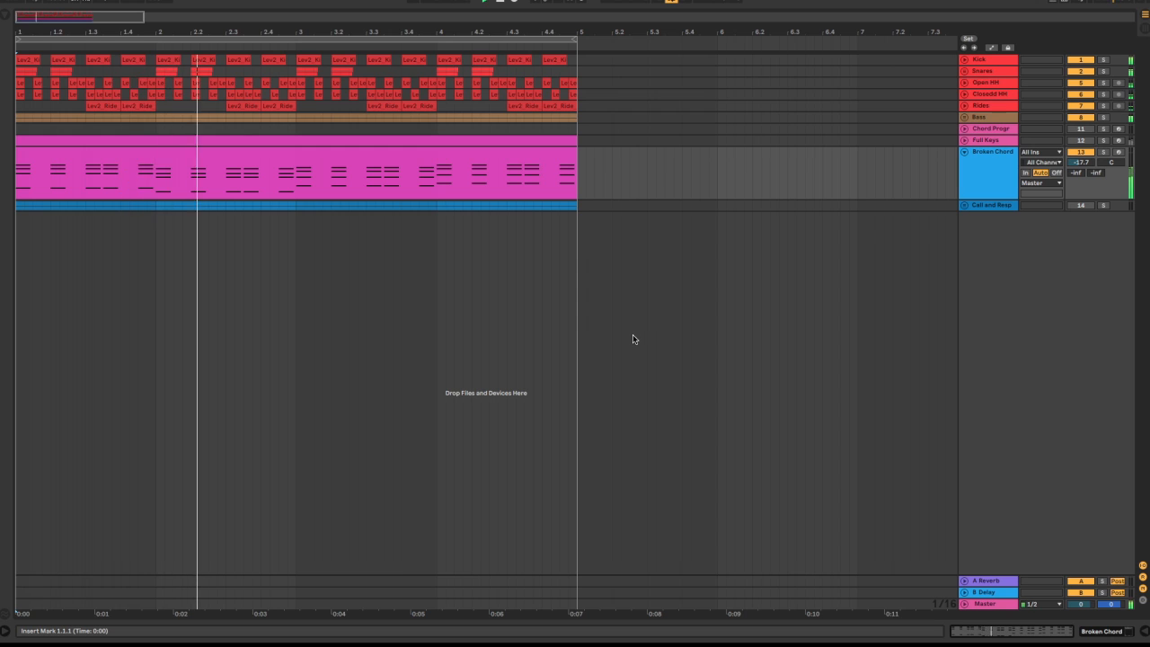
{"action": "key", "text": "Tab"}
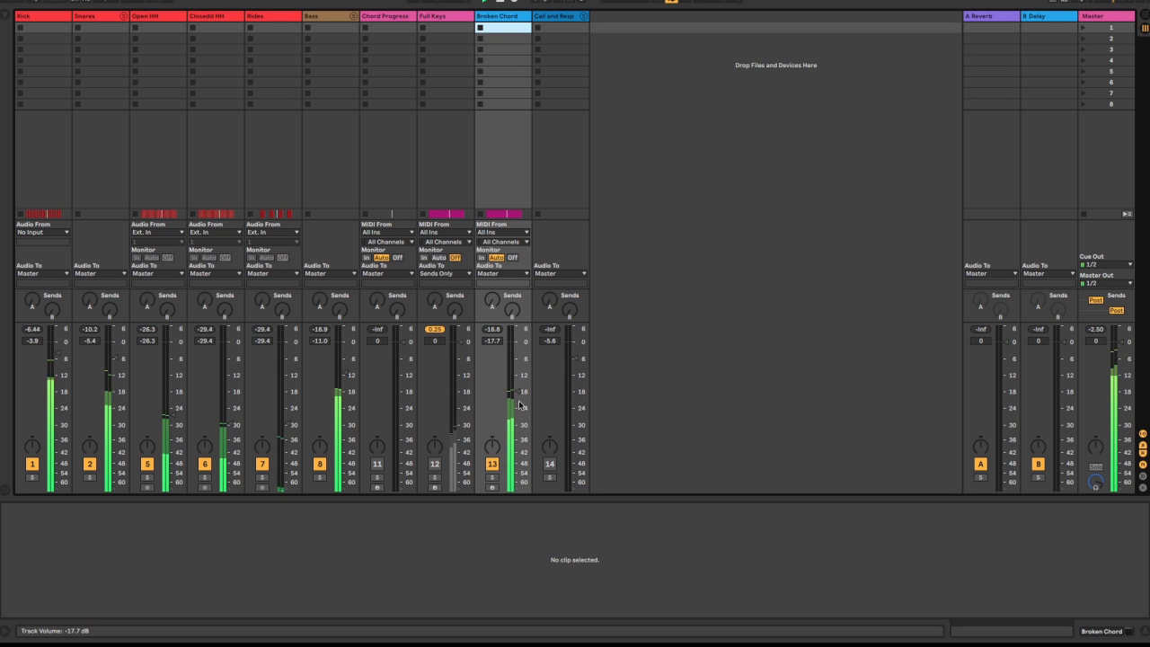
{"action": "left_click_drag", "start_coordinate": [520, 406], "coordinate": [517, 385]}
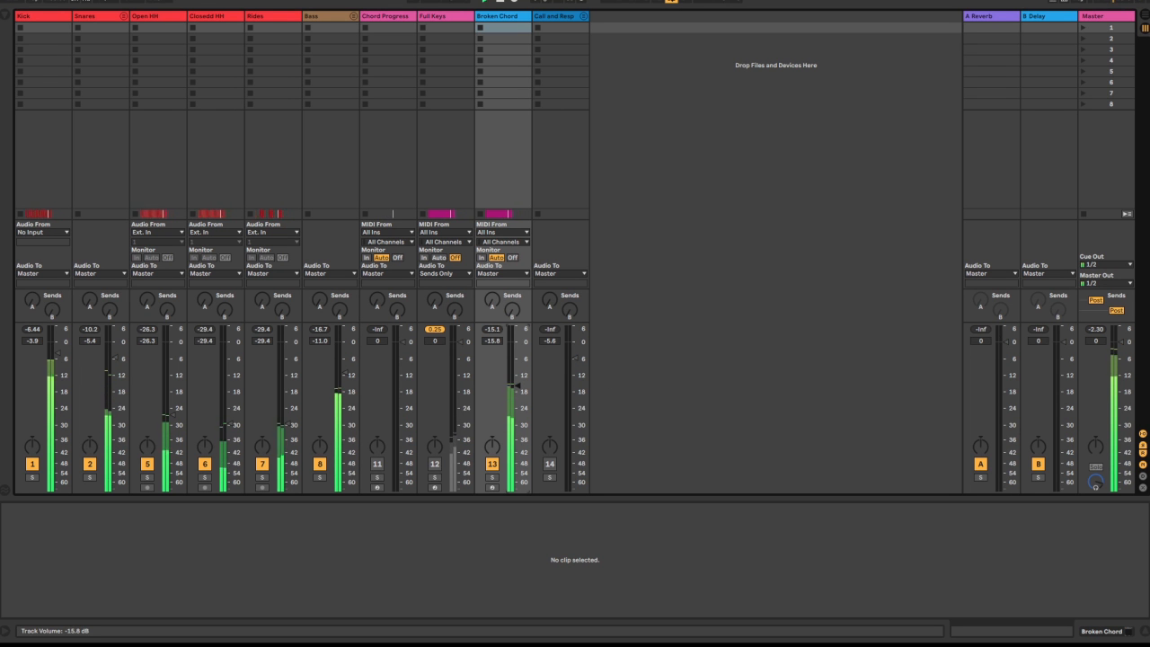
{"action": "key", "text": "Tab"}
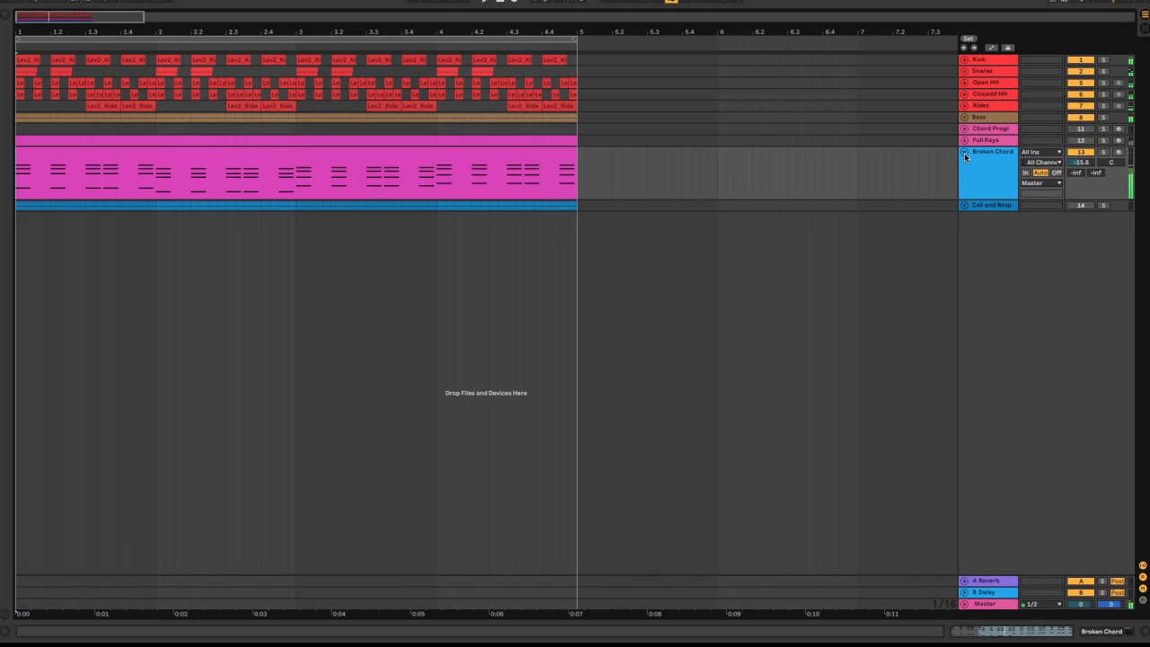
Examine the rhythm and pitches of the chord stabs in the Broken Chord clip's note editor
{"action": "double_click", "coordinate": [457, 166]}
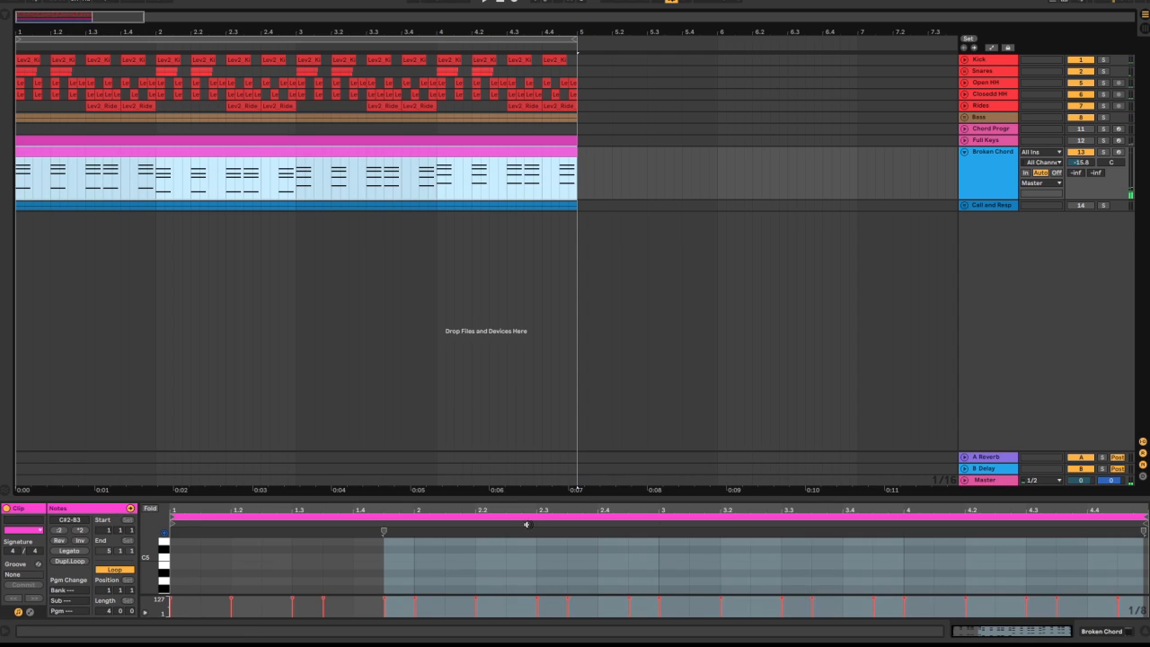
{"action": "left_click_drag", "start_coordinate": [527, 495], "coordinate": [542, 114]}
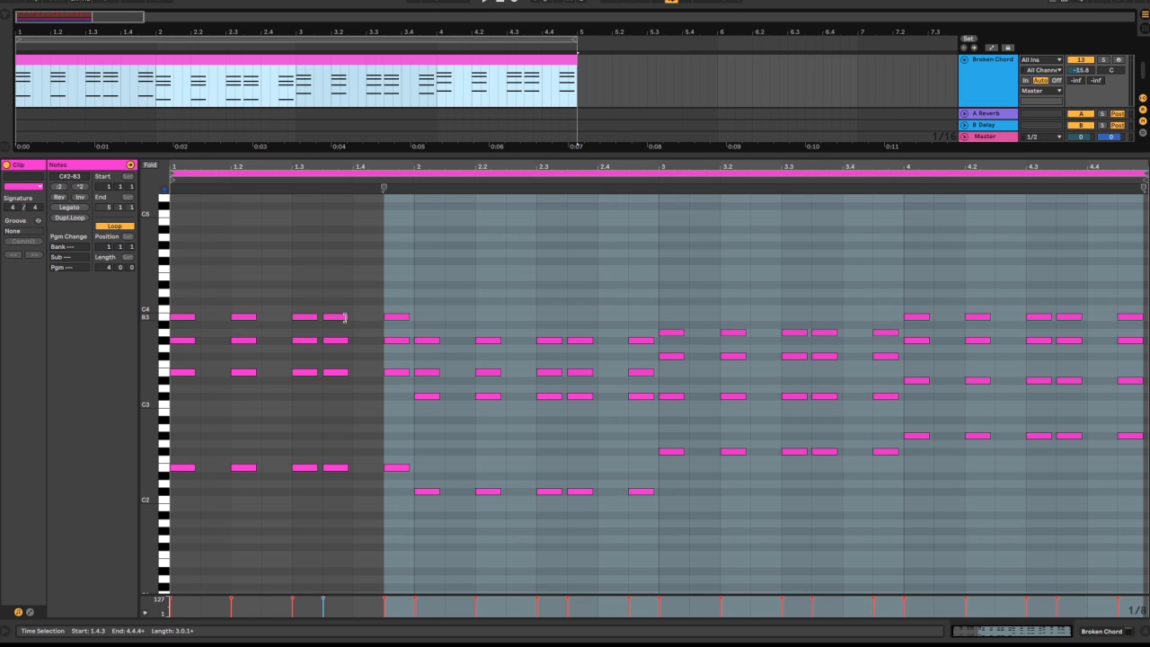
{"action": "left_click_drag", "start_coordinate": [329, 155], "coordinate": [328, 408]}
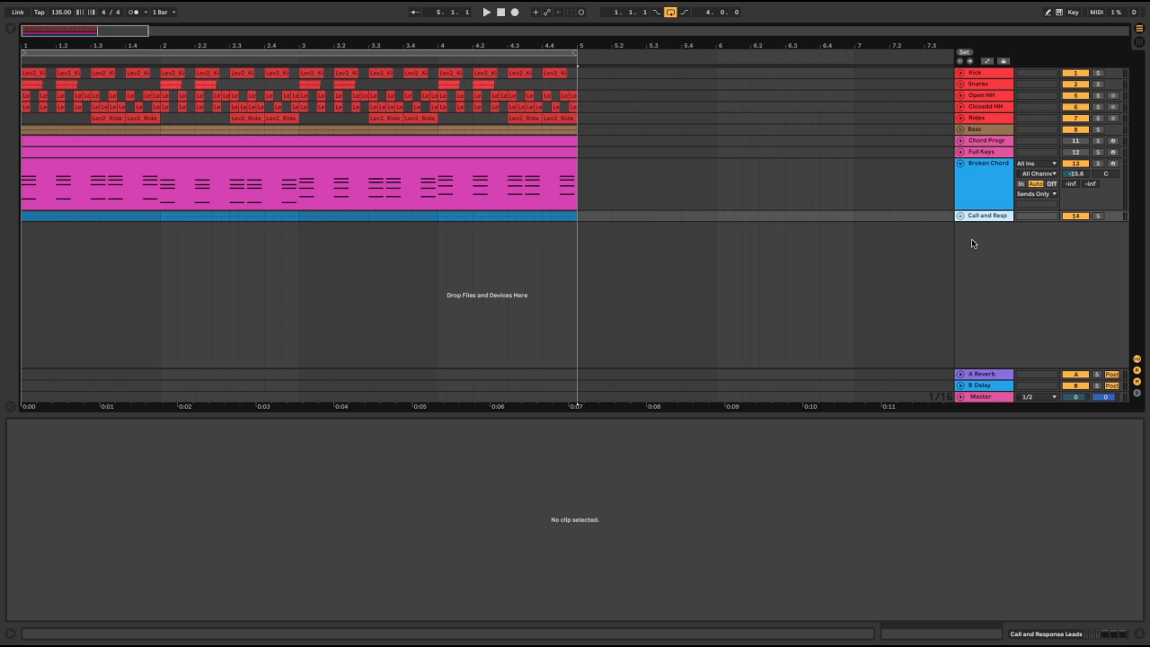
Expand the Call and Response group and audition the Call Lead and Response Lead synth sounds from their clips' piano rolls
{"action": "left_click", "coordinate": [960, 217]}
{"action": "left_click", "coordinate": [982, 282]}
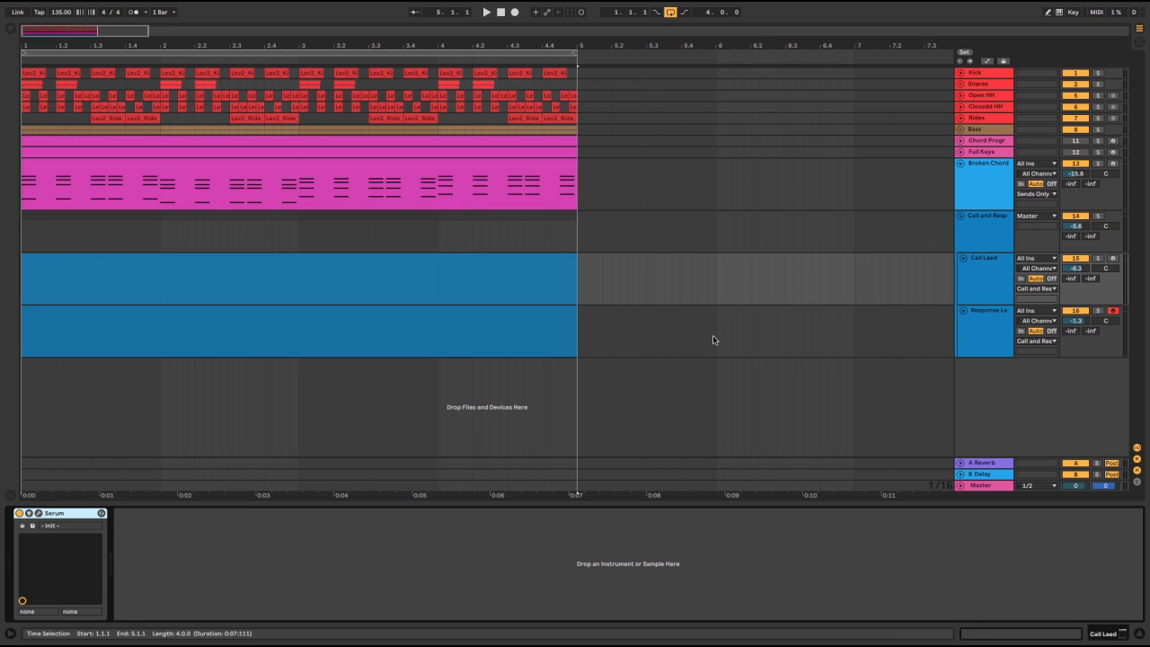
{"action": "double_click", "coordinate": [488, 264]}
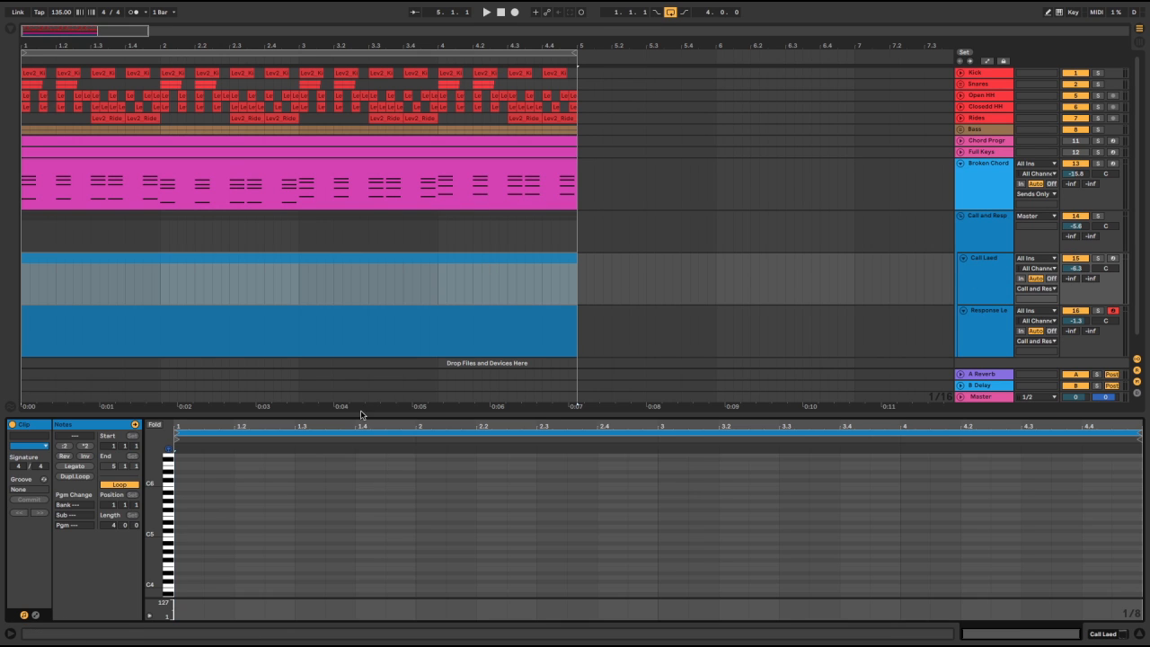
{"action": "left_click", "coordinate": [171, 568]}
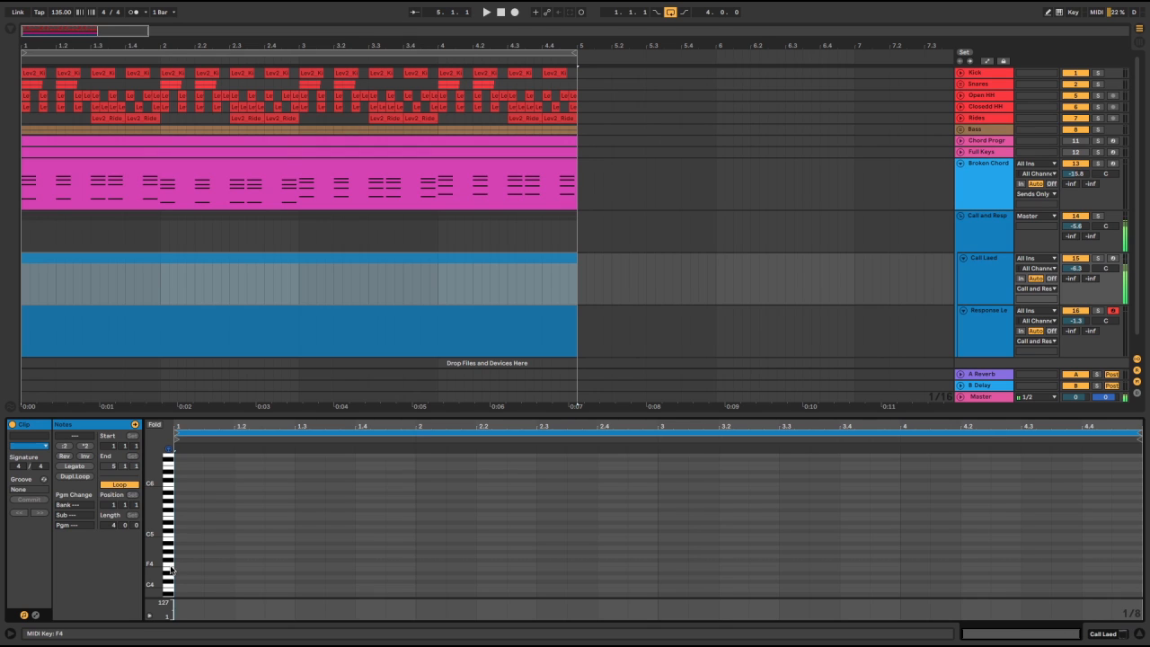
{"action": "double_click", "coordinate": [427, 311]}
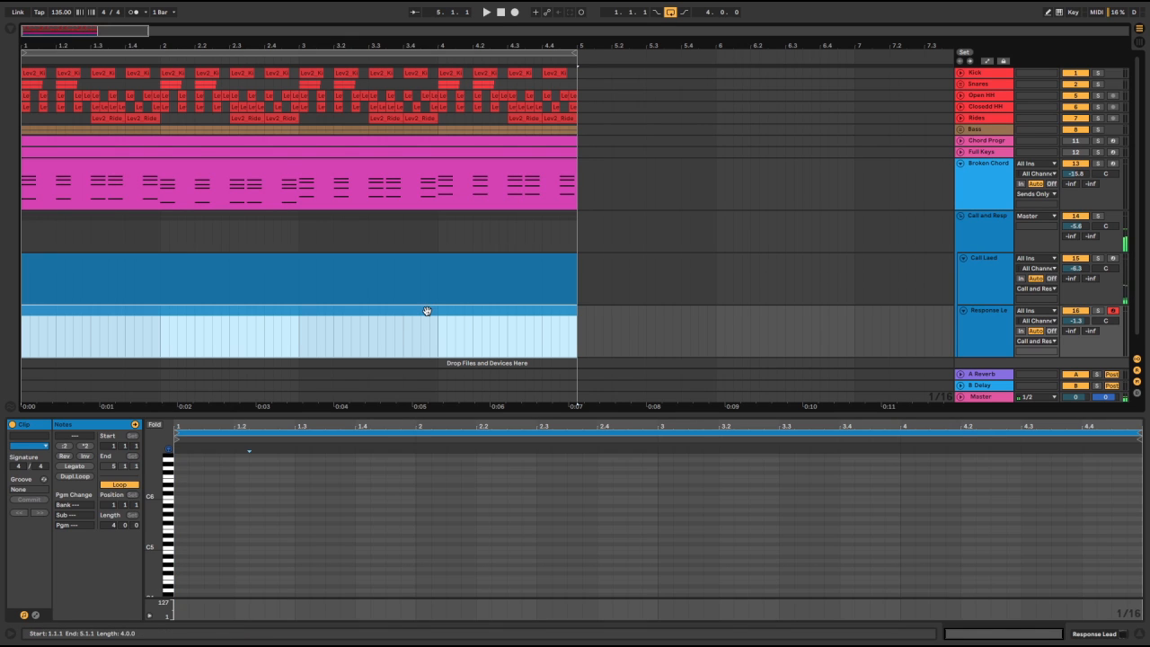
{"action": "left_click", "coordinate": [171, 530]}
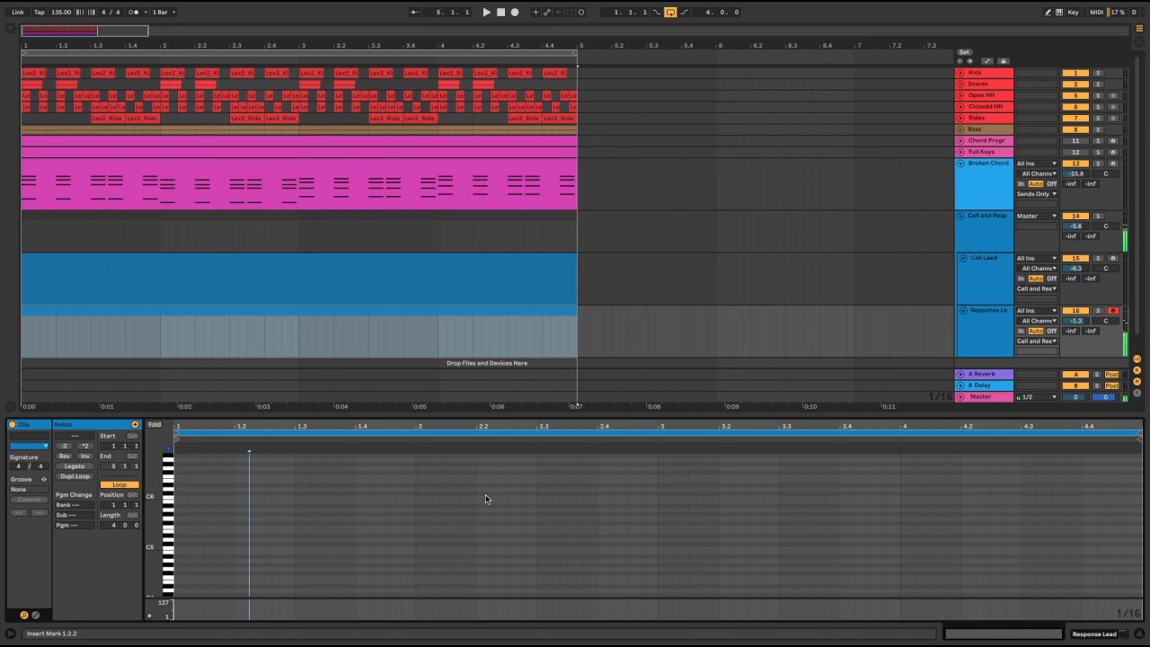
With the Chord Progression clip shown alongside, write short chord root notes in the Call Lead clip on beats 1, 2 and 2.5 of every bar
{"action": "left_click", "coordinate": [514, 142]}
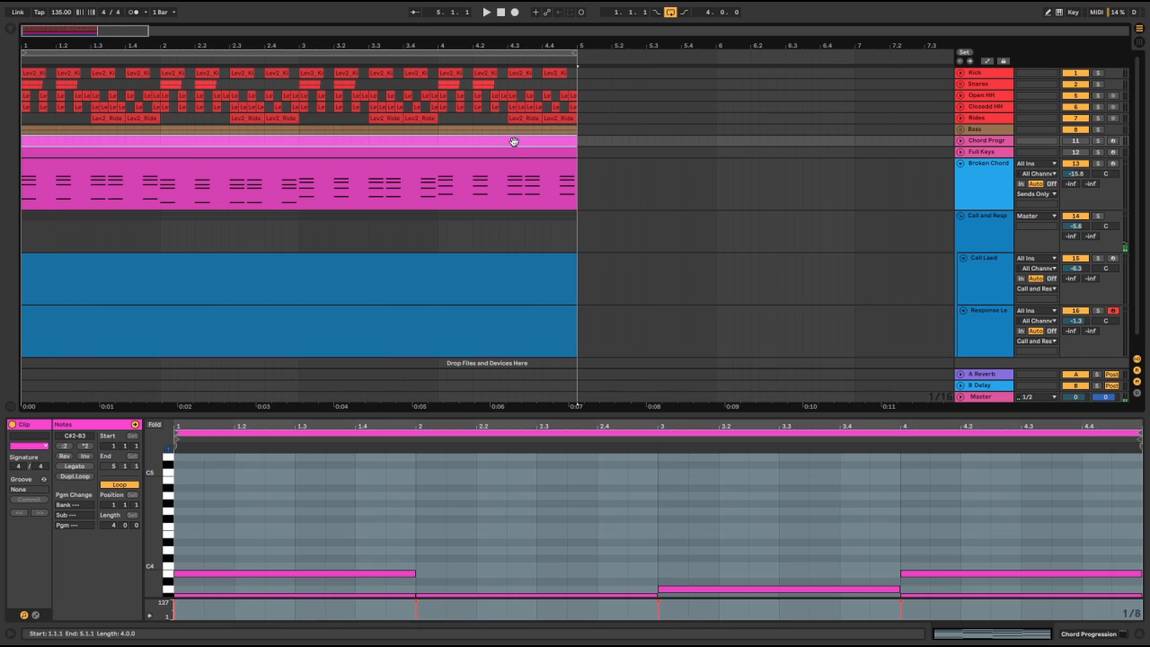
{"action": "left_click", "coordinate": [449, 261]}
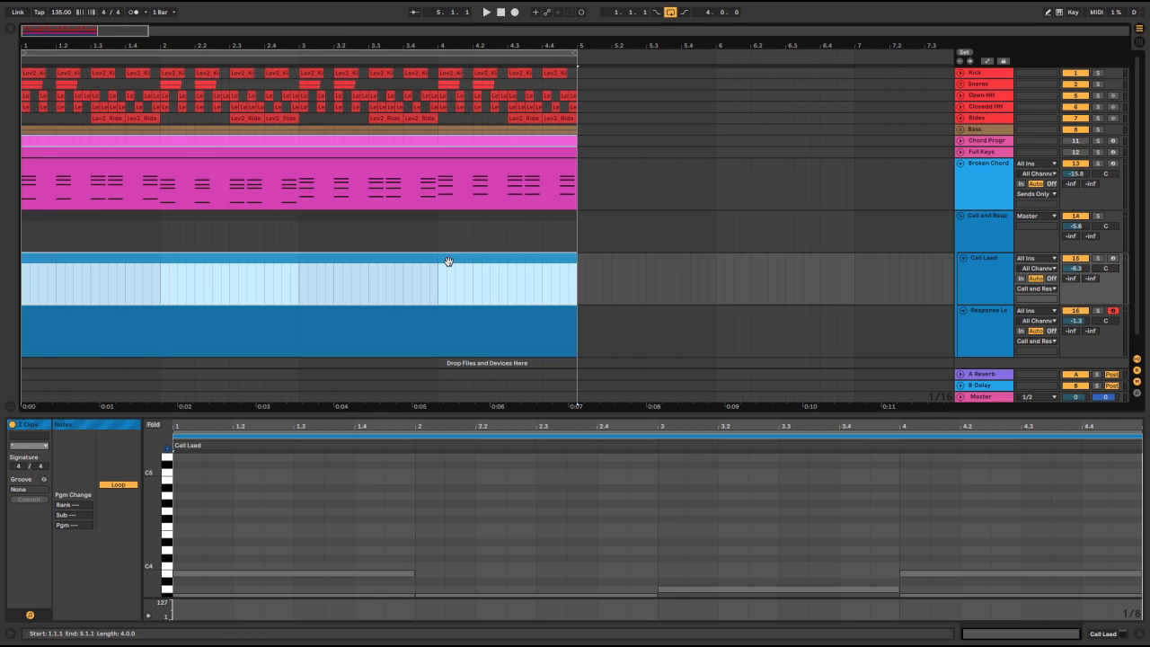
{"action": "left_click_drag", "start_coordinate": [466, 418], "coordinate": [467, 94]}
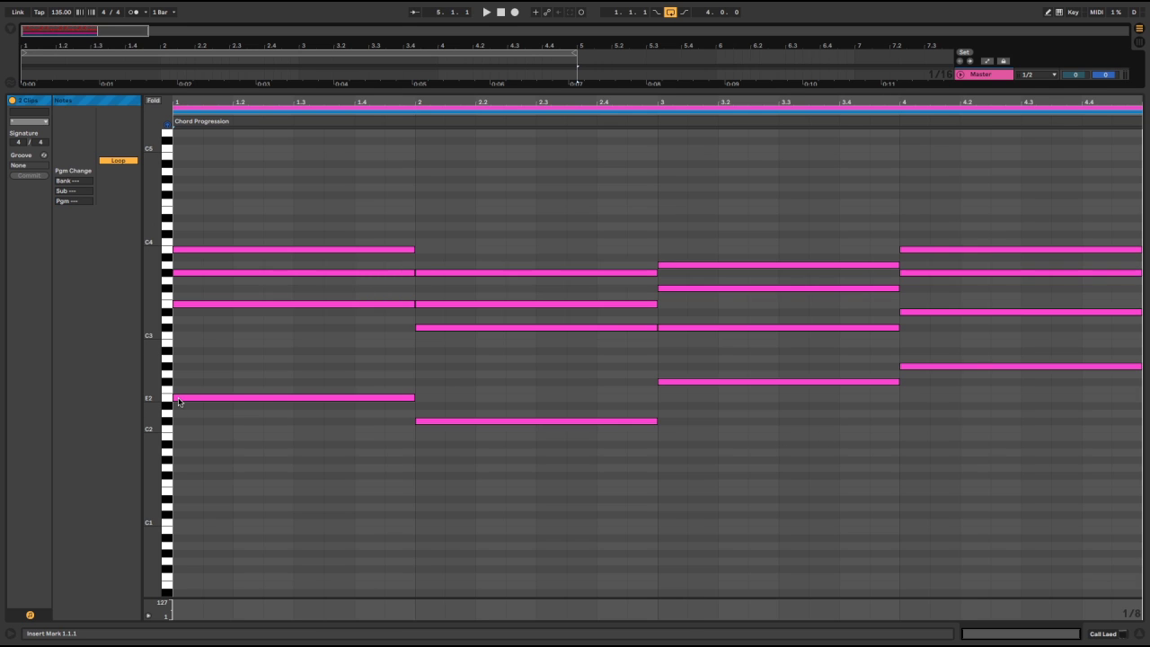
{"action": "double_click", "coordinate": [187, 373]}
{"action": "left_click_drag", "start_coordinate": [189, 375], "coordinate": [195, 399]}
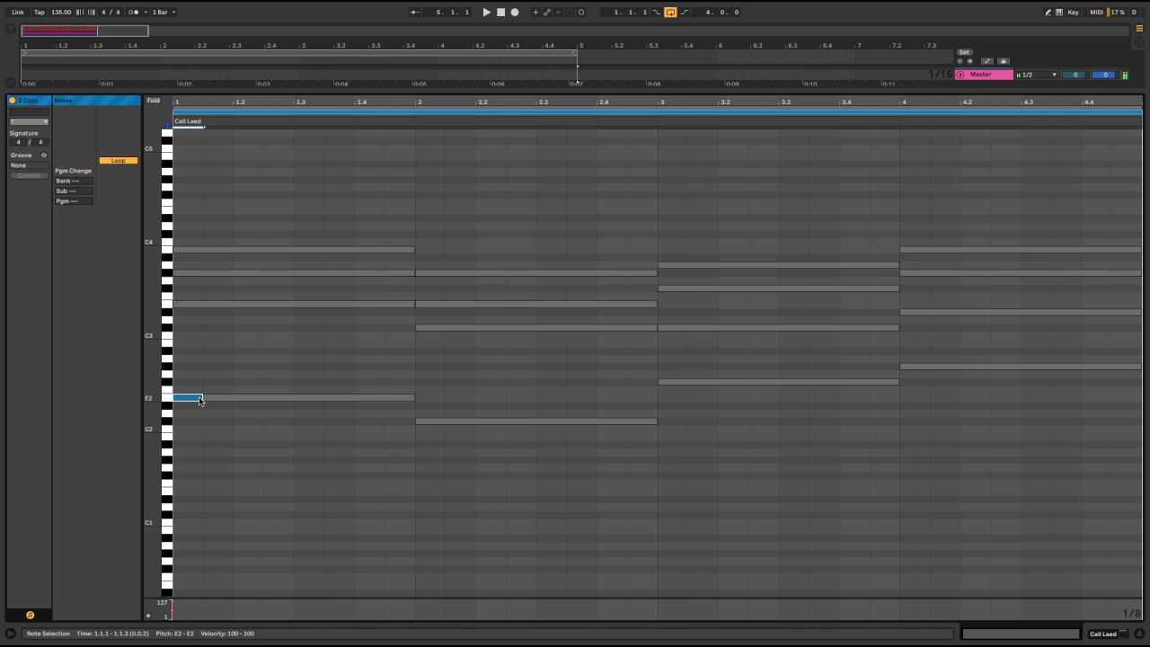
{"action": "left_click", "coordinate": [201, 402]}
{"action": "left_click_drag", "start_coordinate": [201, 402], "coordinate": [909, 368]}
{"action": "left_click", "coordinate": [1008, 476]}
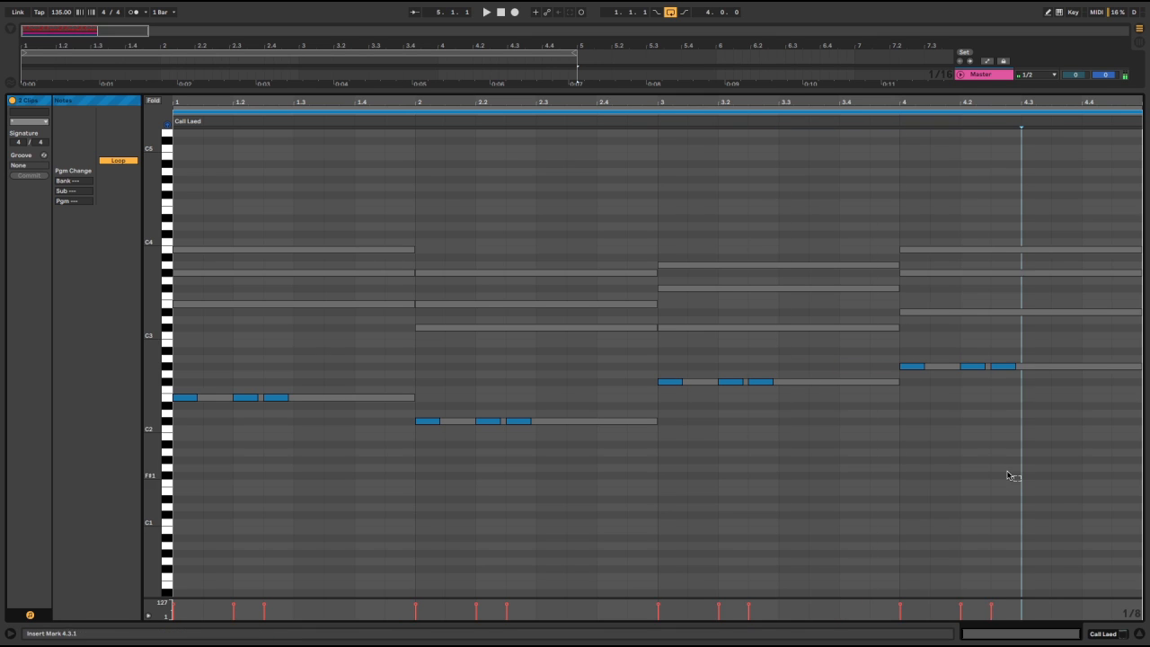
Raise all Call Lead notes one octave, comparing both octaves during playback, and return to the arrangement
{"action": "left_click_drag", "start_coordinate": [1009, 475], "coordinate": [157, 318]}
{"action": "key", "text": "shift+Up"}
{"action": "key", "text": "space"}
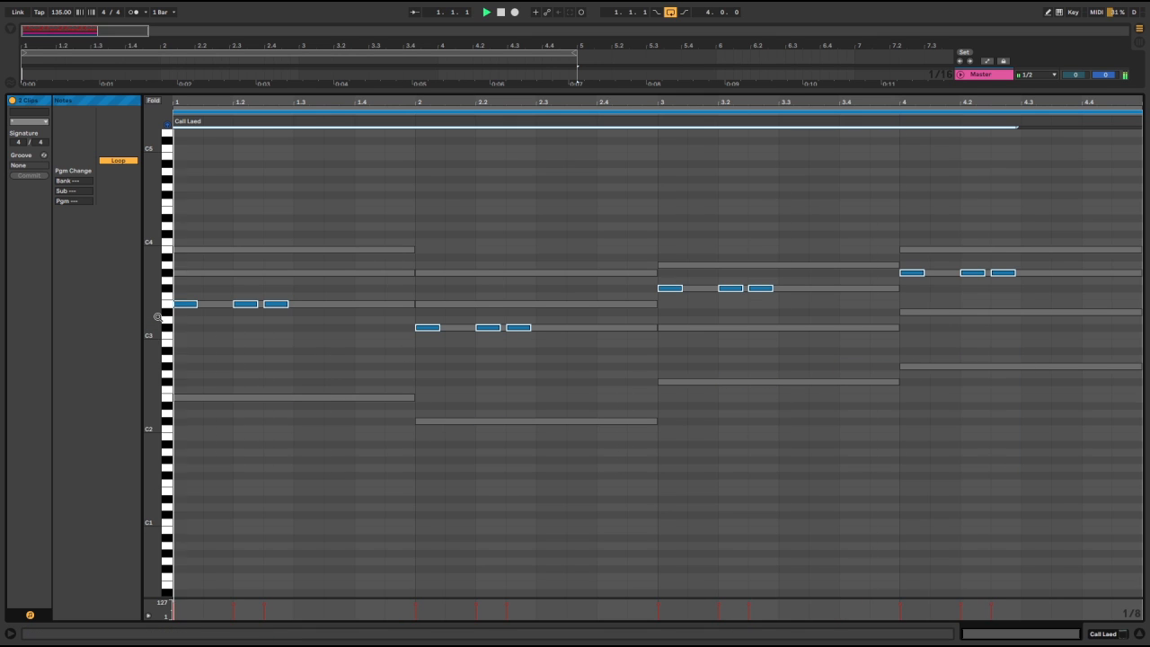
{"action": "key", "text": "shift+Down"}
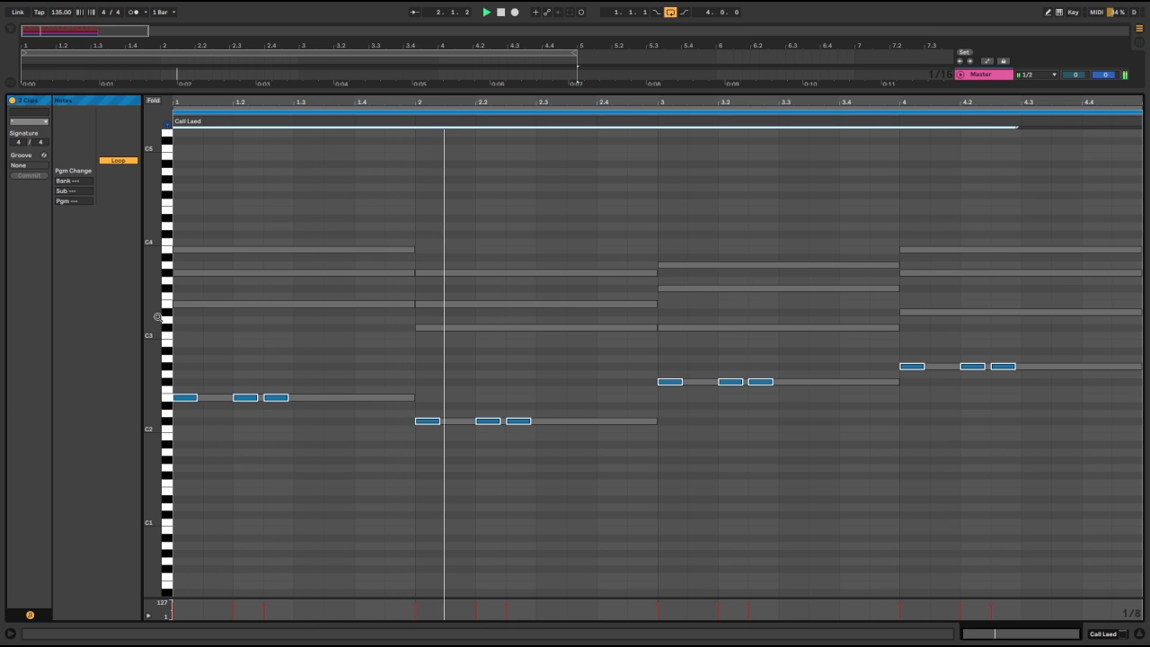
{"action": "key", "text": "shift+Up"}
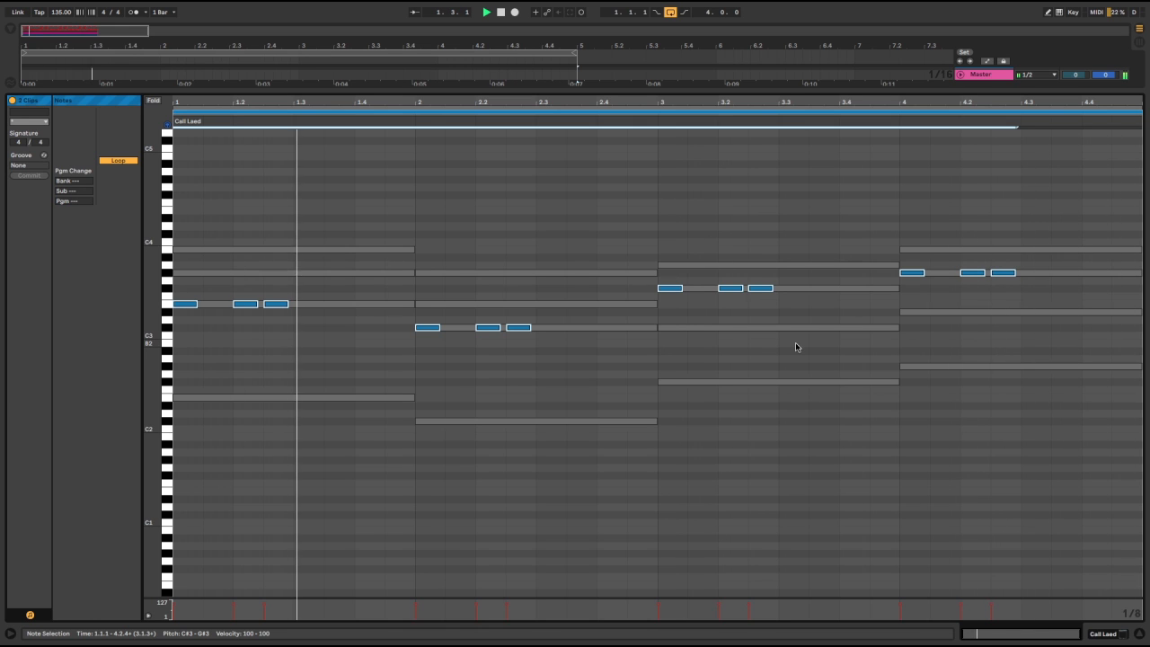
{"action": "key", "text": "space"}
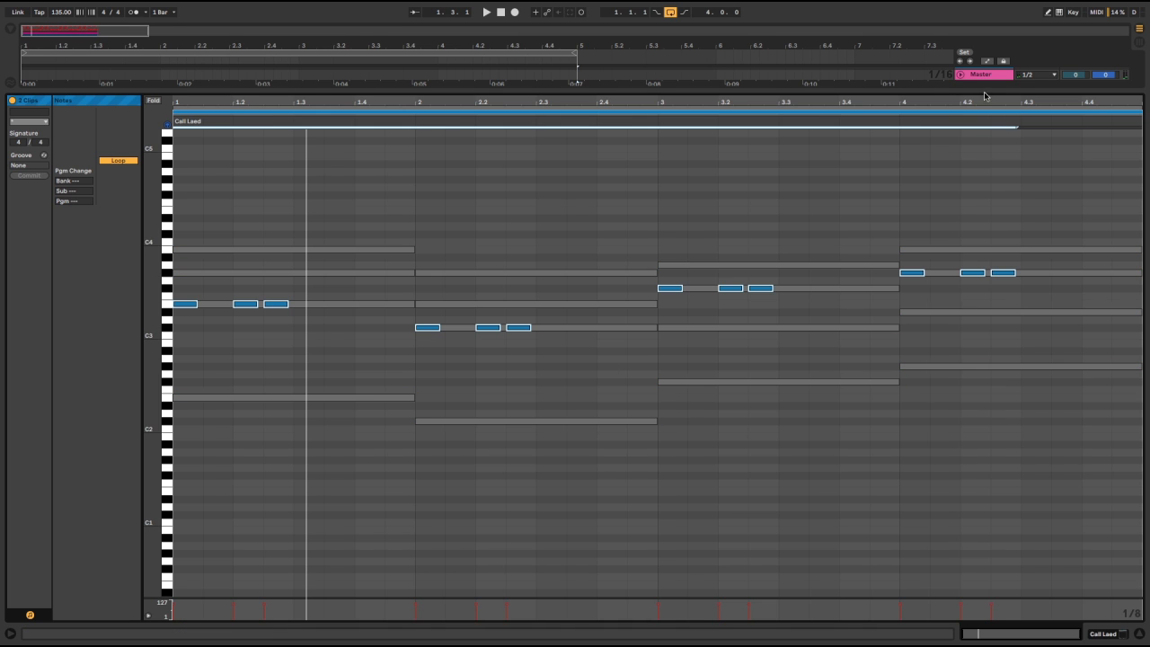
{"action": "left_click_drag", "start_coordinate": [986, 93], "coordinate": [940, 611]}
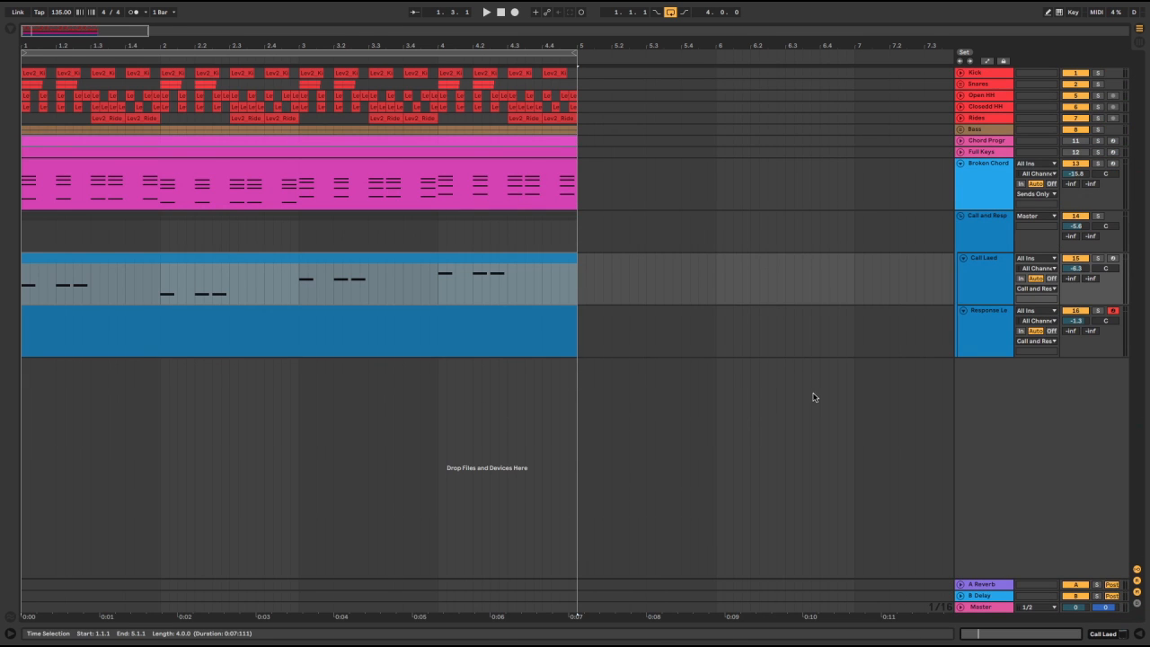
Open the Response Lead and Chord Progression clips together in an enlarged note editor
{"action": "left_click", "coordinate": [983, 318]}
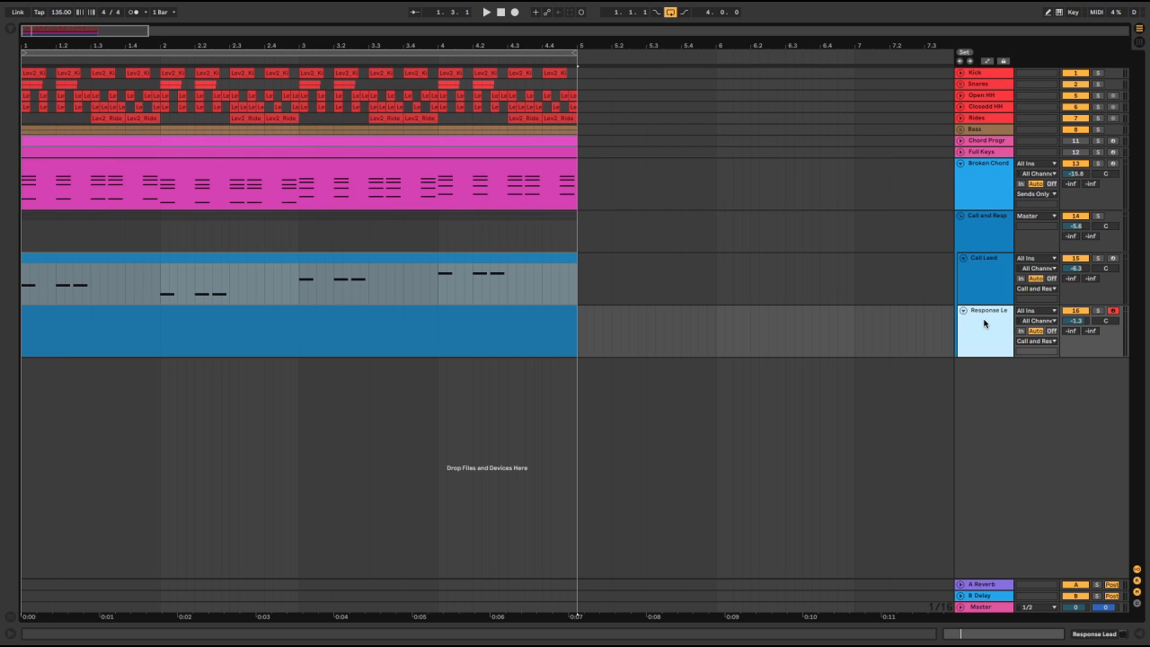
{"action": "double_click", "coordinate": [449, 315]}
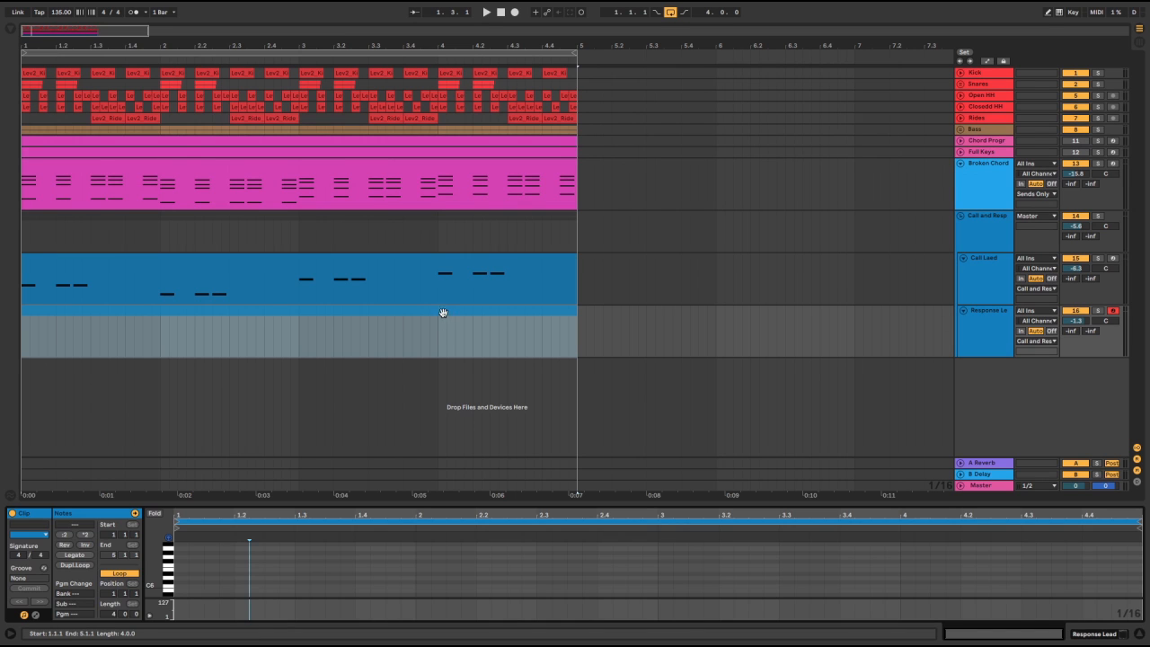
{"action": "left_click", "coordinate": [218, 145]}
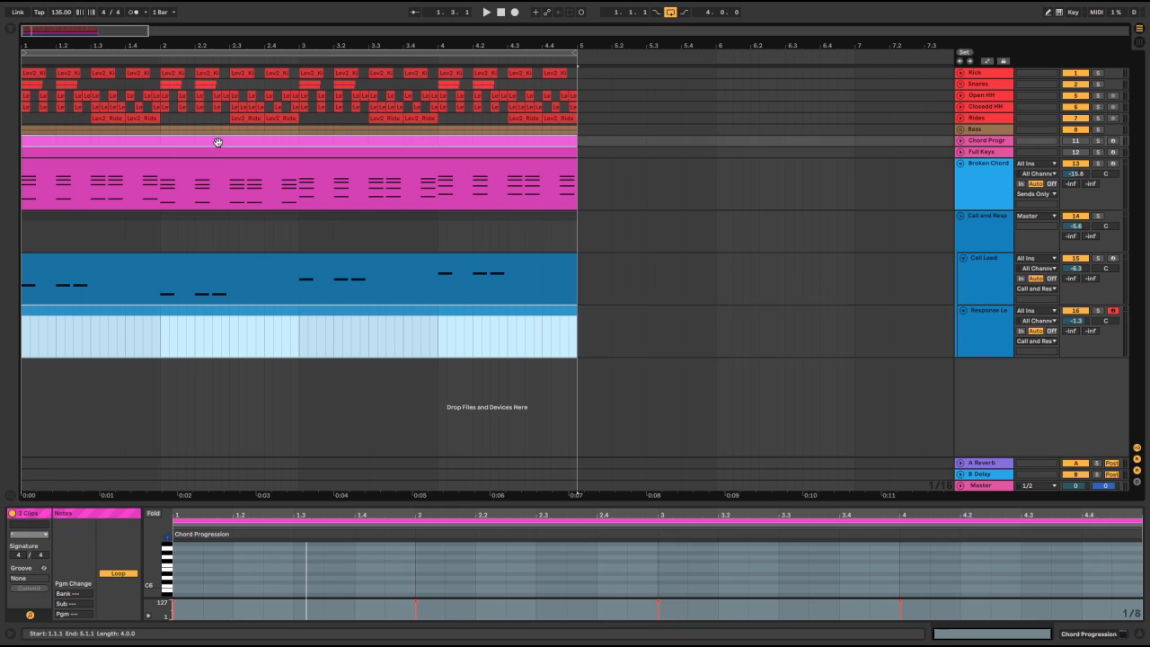
{"action": "left_click", "coordinate": [222, 313], "text": "shift"}
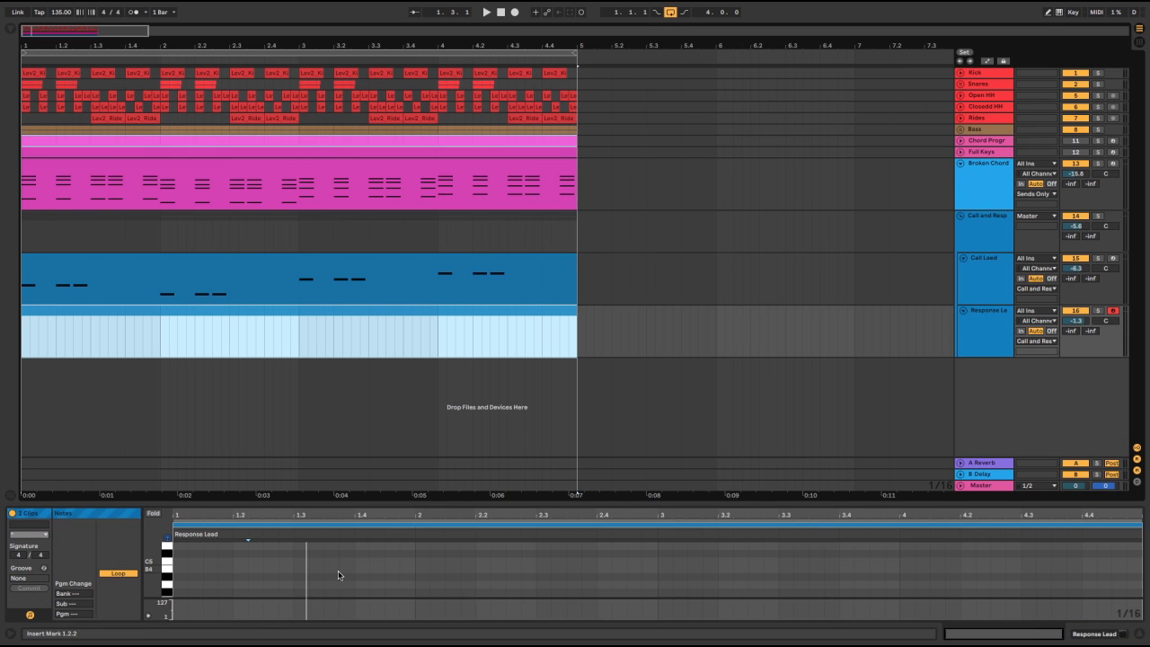
{"action": "left_click_drag", "start_coordinate": [316, 502], "coordinate": [341, 103]}
{"action": "left_click", "coordinate": [340, 103]}
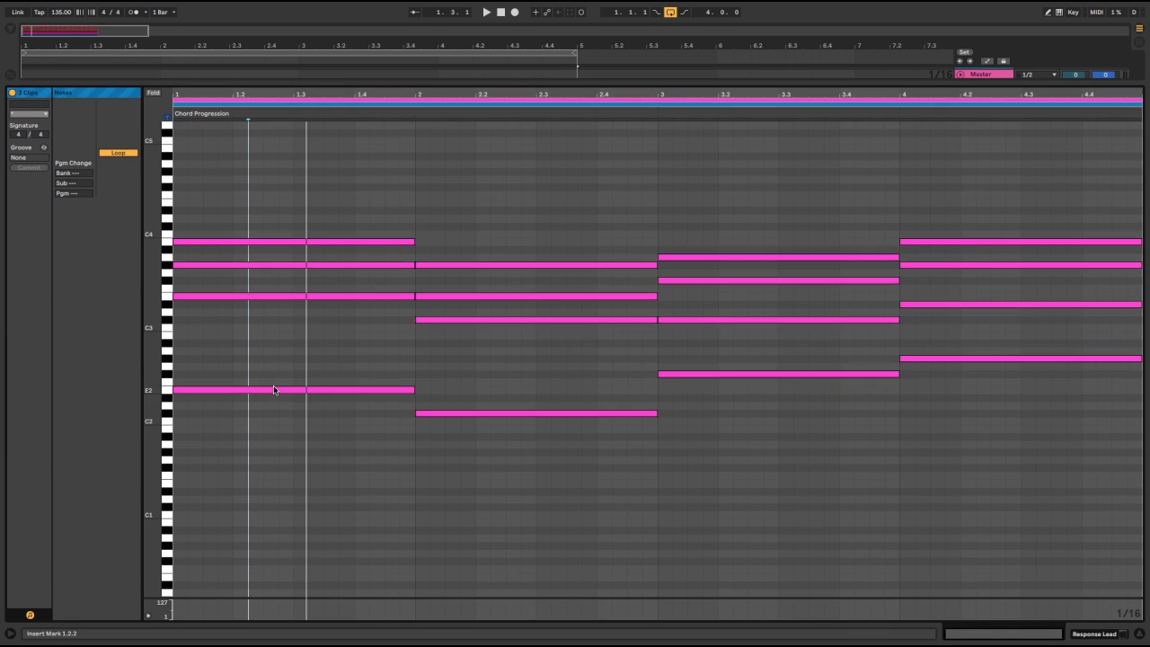
Write the bar 1 response phrase in the Response Lead clip: G#2 on beats 3.5 and 4, and E2 on beat 4.5
{"action": "double_click", "coordinate": [389, 382]}
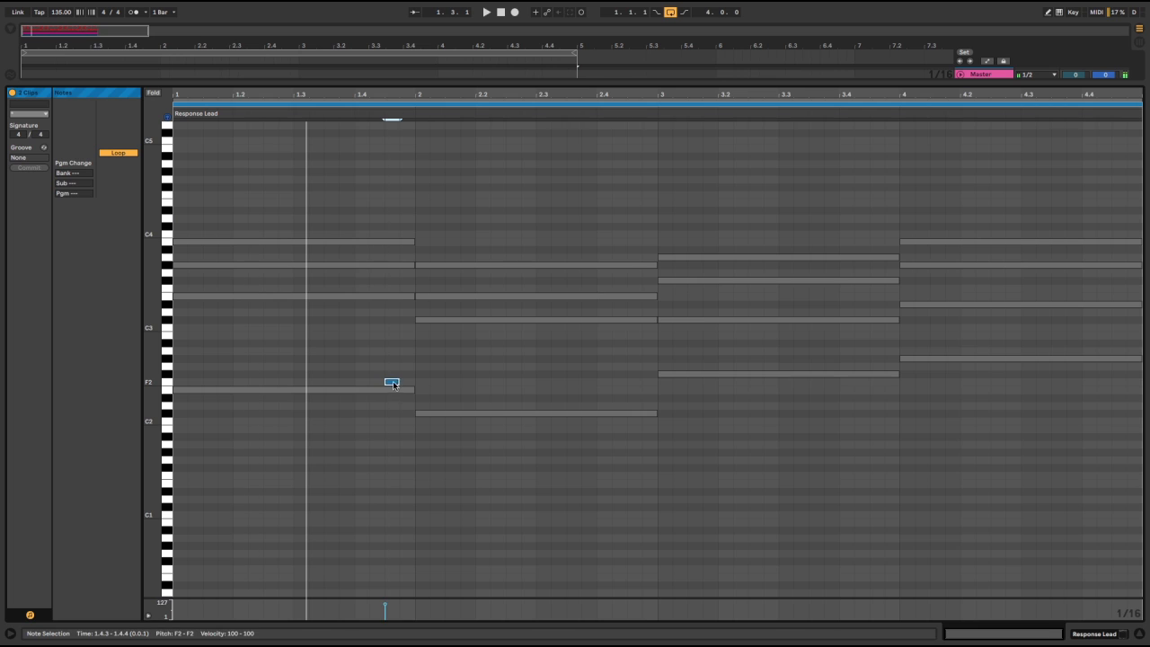
{"action": "mouse_move", "coordinate": [401, 382]}
{"action": "left_mouse_down"}
{"action": "mouse_move", "coordinate": [415, 386]}
{"action": "mouse_move", "coordinate": [396, 391]}
{"action": "mouse_move", "coordinate": [337, 301]}
{"action": "left_mouse_up"}
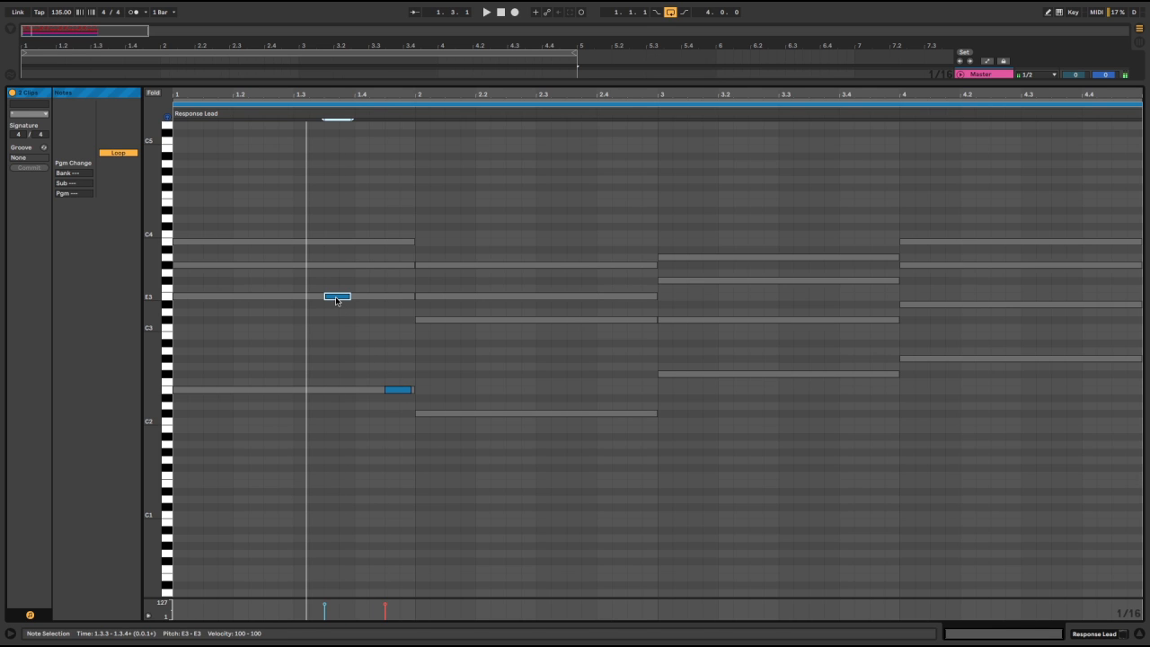
{"action": "key", "text": "shift+Down"}
{"action": "left_click", "coordinate": [336, 298]}
{"action": "key", "text": "Up"}
{"action": "key", "text": "Up"}
{"action": "key", "text": "Up"}
{"action": "key", "text": "Up"}
{"action": "key", "text": "shift+Down"}
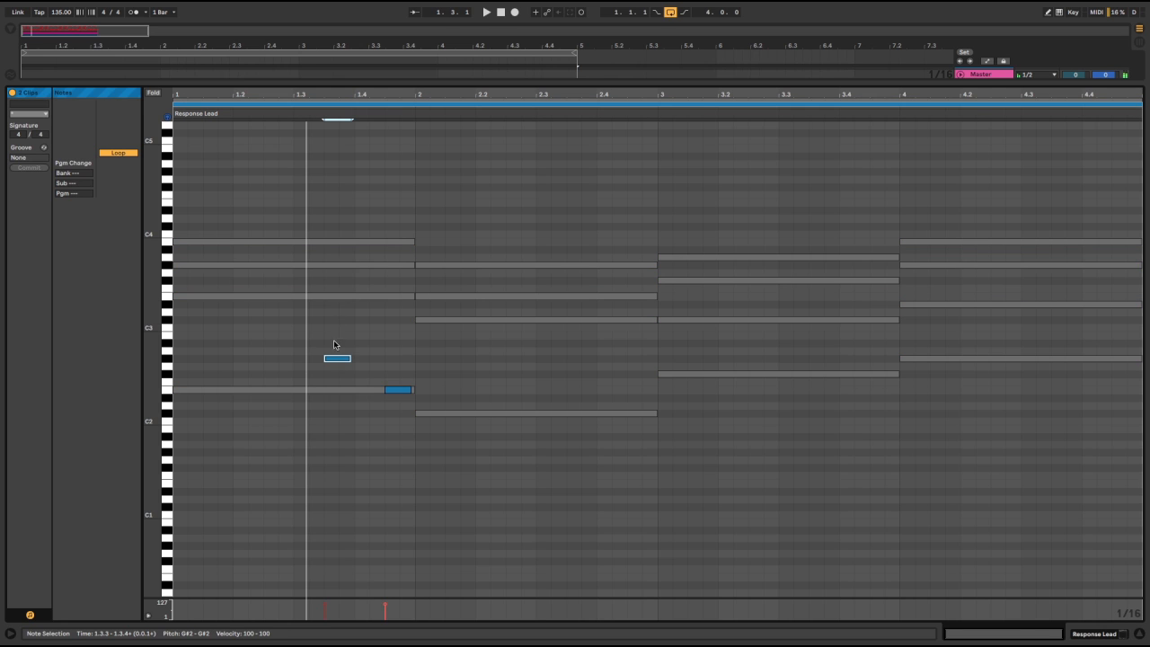
{"action": "left_click_drag", "start_coordinate": [338, 360], "coordinate": [381, 396]}
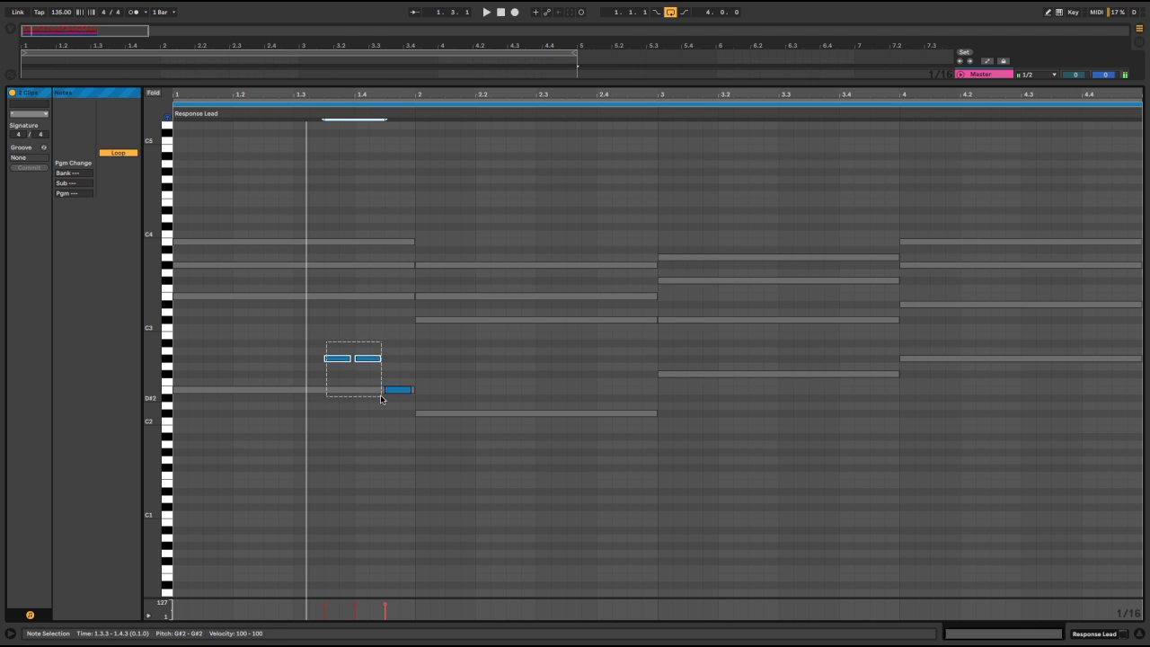
Copy the response phrase to bar 2, with E2 on beats 3.5 and 4 and C#2 on beat 4.5
{"action": "left_click_drag", "start_coordinate": [343, 359], "coordinate": [586, 382]}
{"action": "left_click_drag", "start_coordinate": [629, 373], "coordinate": [570, 387]}
{"action": "key", "text": "shift+Up"}
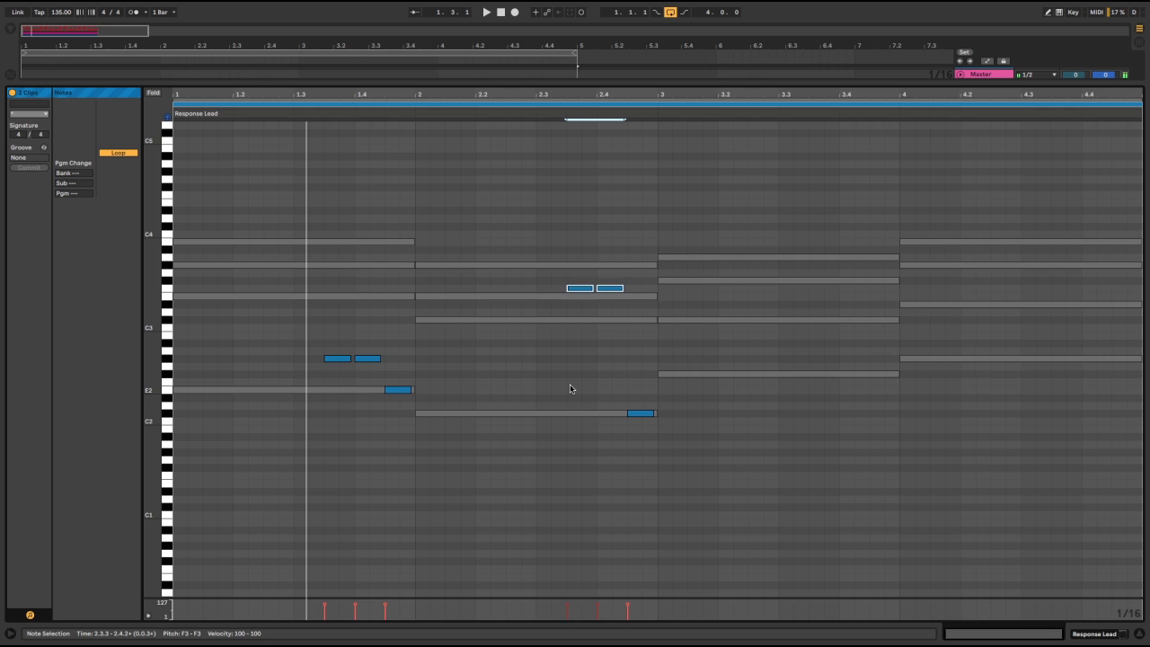
{"action": "key", "text": "shift+Down"}
{"action": "key", "text": "Down"}
Copy the response phrase to bar 3, with A2 on beats 3.5 and 4 and F#2 on beat 4.5
{"action": "left_click", "coordinate": [637, 414], "text": "shift"}
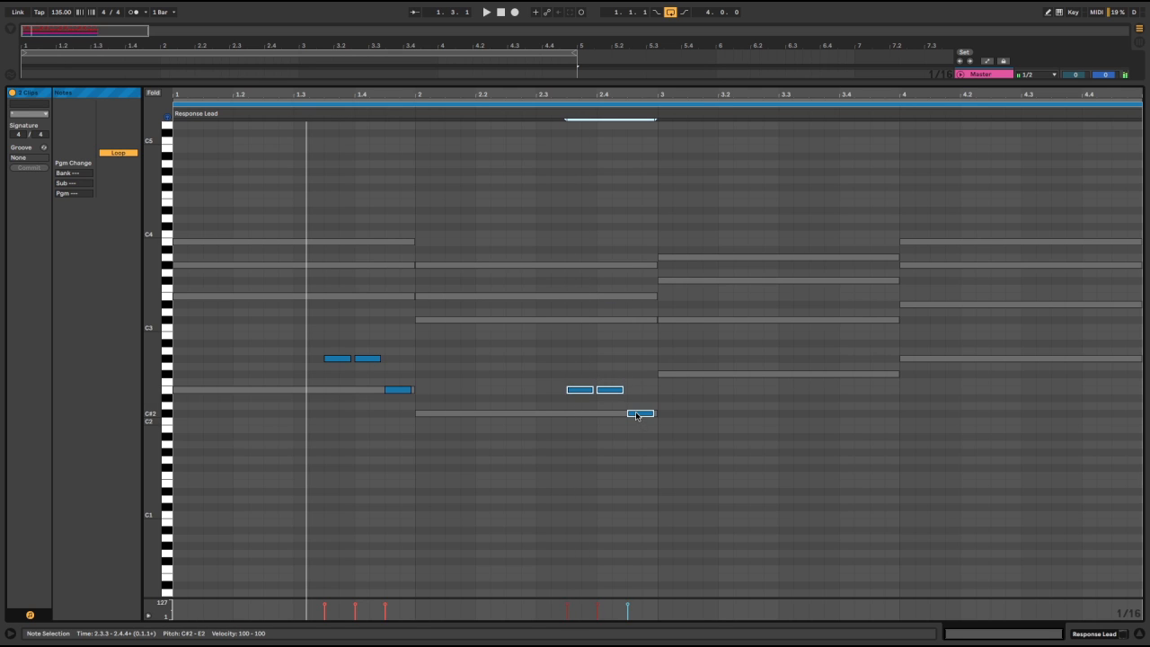
{"action": "left_click_drag", "start_coordinate": [636, 415], "coordinate": [889, 378]}
{"action": "left_click_drag", "start_coordinate": [872, 344], "coordinate": [812, 357]}
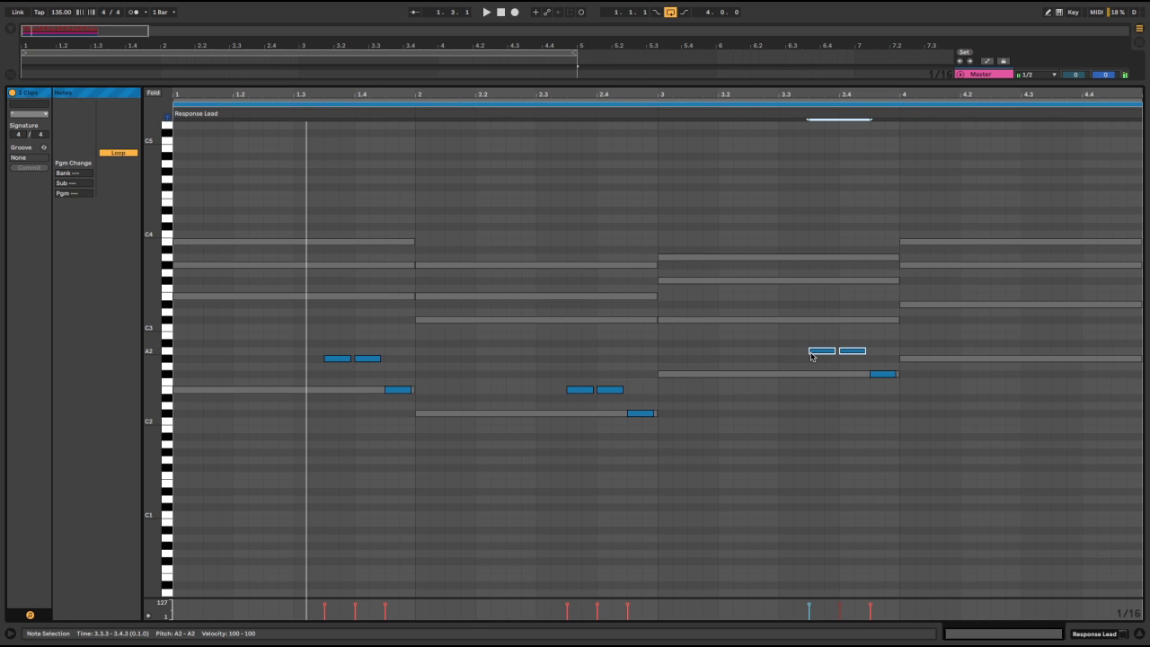
{"action": "key", "text": "shift+Up"}
{"action": "key", "text": "ctrl+z"}
Copy the response phrase to bar 4, with B2 on beats 3.5 and 4 and G#2 on beat 4.5
{"action": "left_click_drag", "start_coordinate": [322, 351], "coordinate": [1125, 362]}
{"action": "left_click_drag", "start_coordinate": [1113, 321], "coordinate": [1058, 330]}
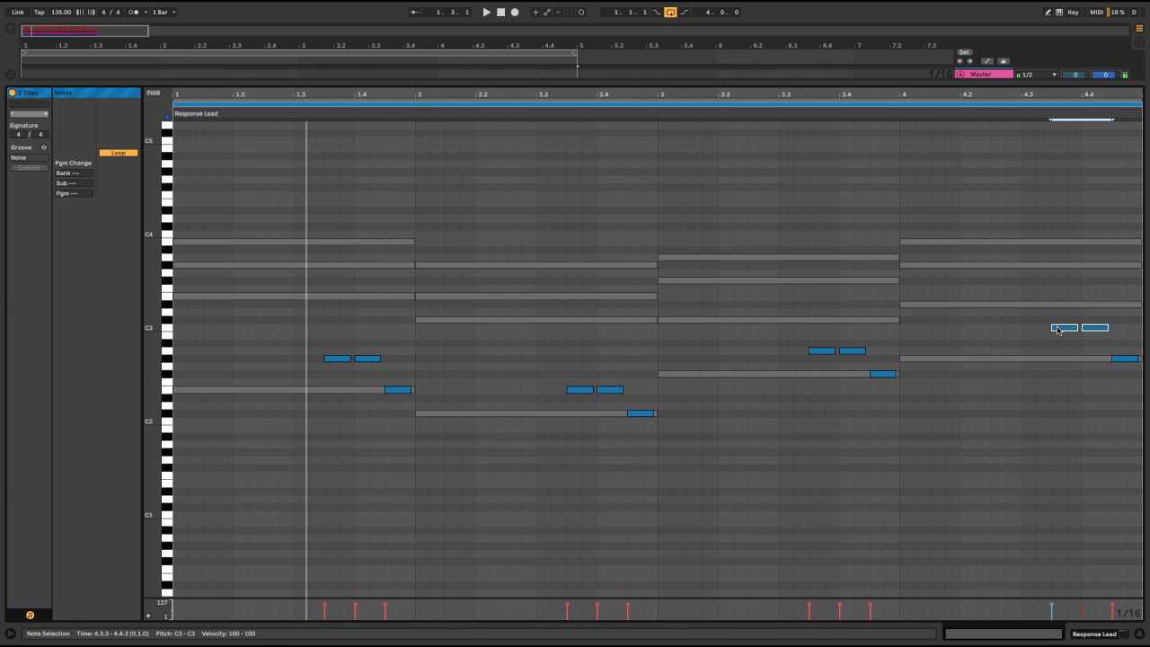
{"action": "key", "text": "shift+Up"}
{"action": "key", "text": "Down"}
{"action": "key", "text": "Down"}
{"action": "key", "text": "Down"}
{"action": "key", "text": "Up"}
{"action": "key", "text": "Up"}
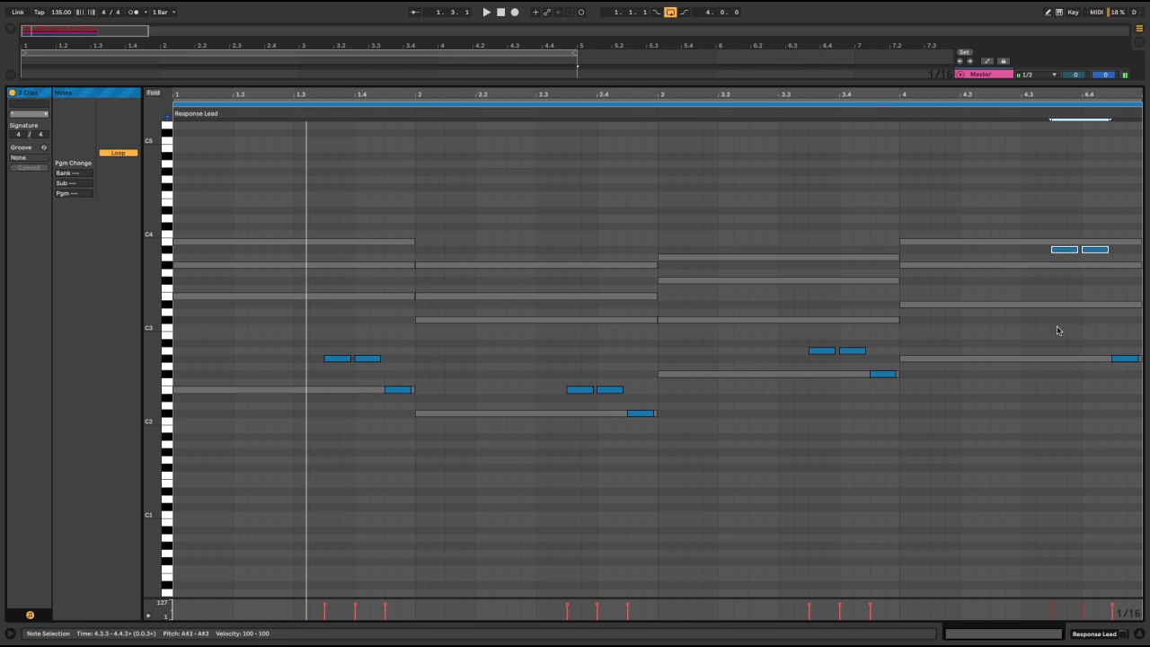
{"action": "key", "text": "shift+Down"}
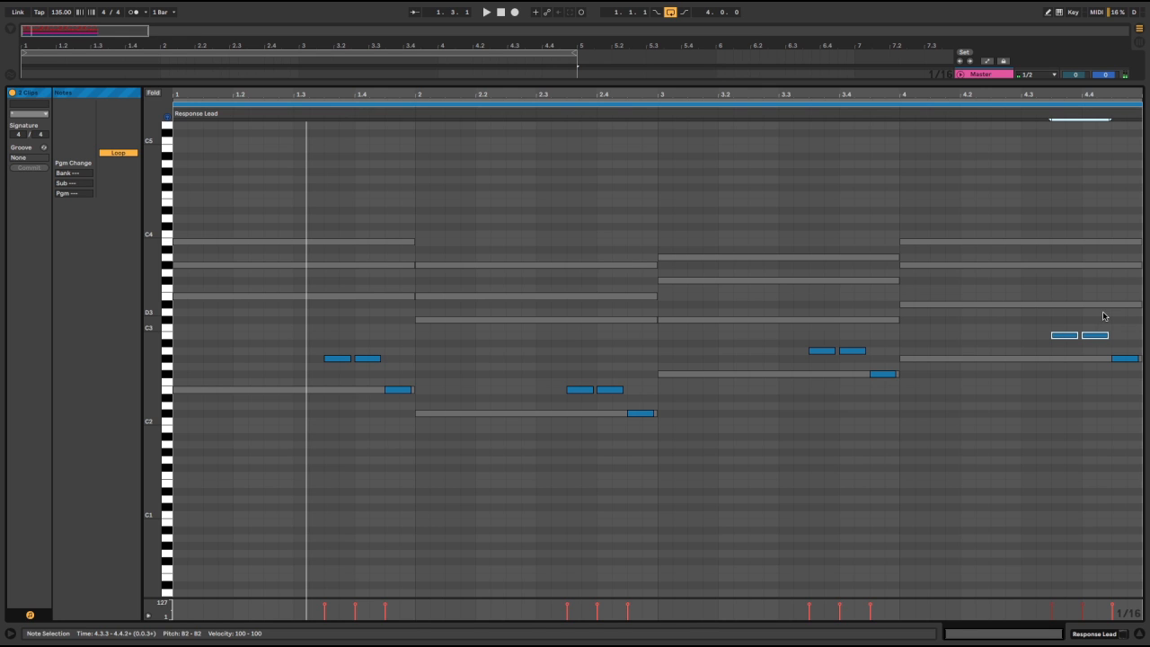
{"action": "key", "text": "space"}
{"action": "left_click_drag", "start_coordinate": [1124, 307], "coordinate": [575, 387]}
{"action": "key", "text": "super+z"}
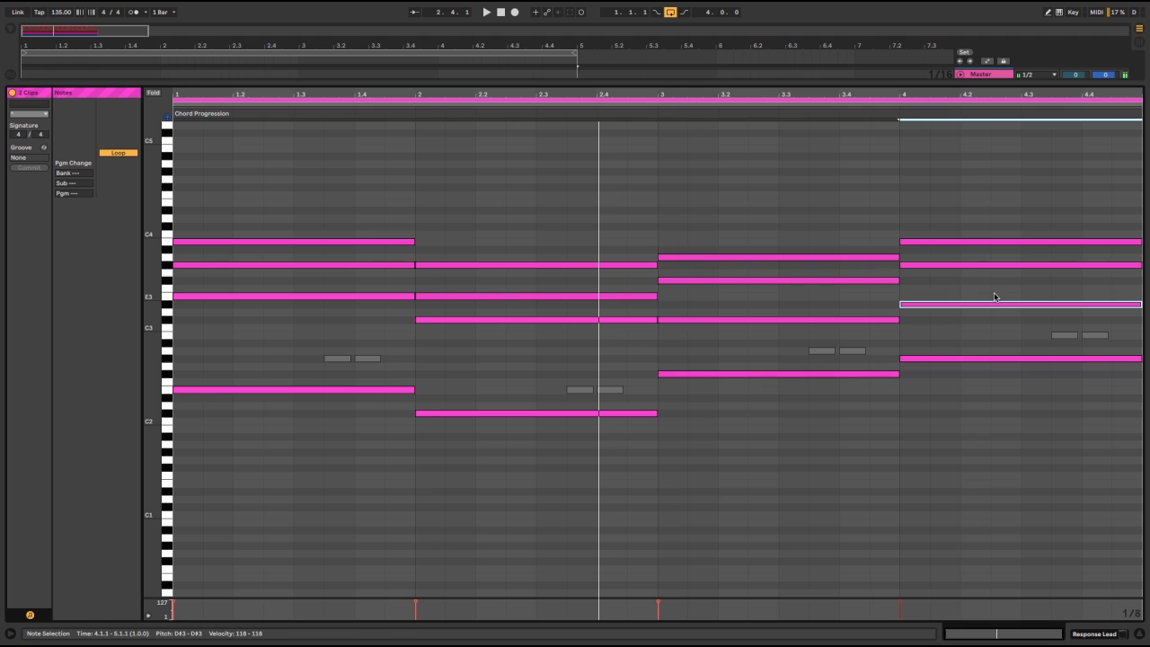
{"action": "left_click", "coordinate": [947, 109]}
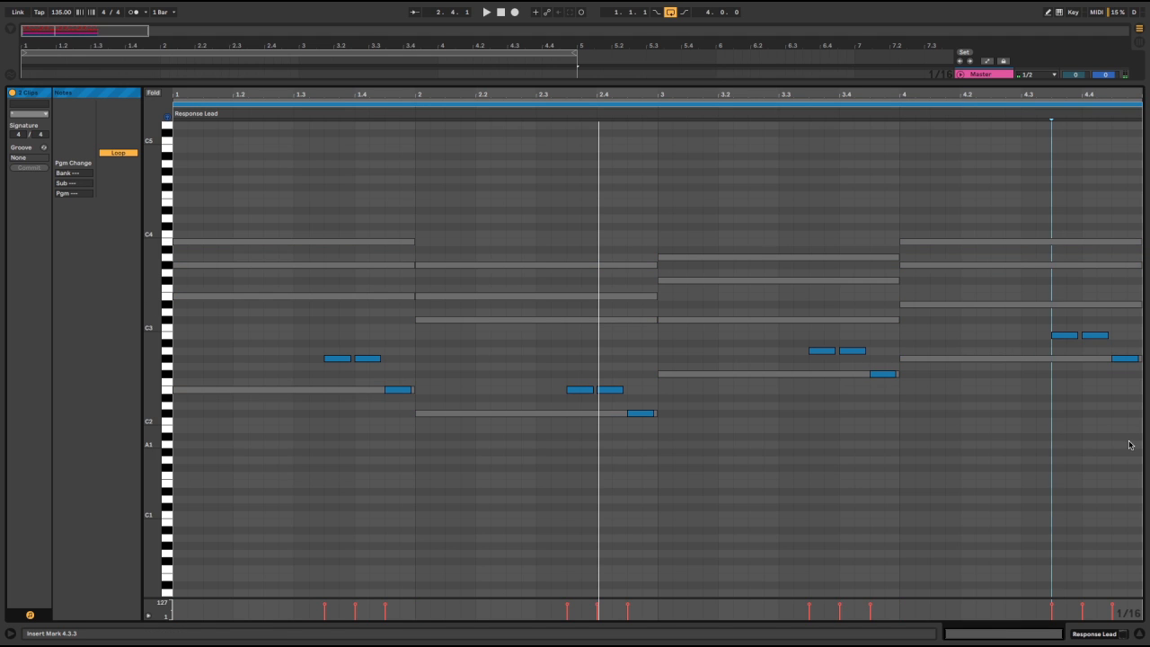
Try all Response Lead notes one octave higher during playback, lower them again, and return to the arrangement
{"action": "left_click_drag", "start_coordinate": [1133, 442], "coordinate": [295, 333]}
{"action": "key", "text": "shift+Up"}
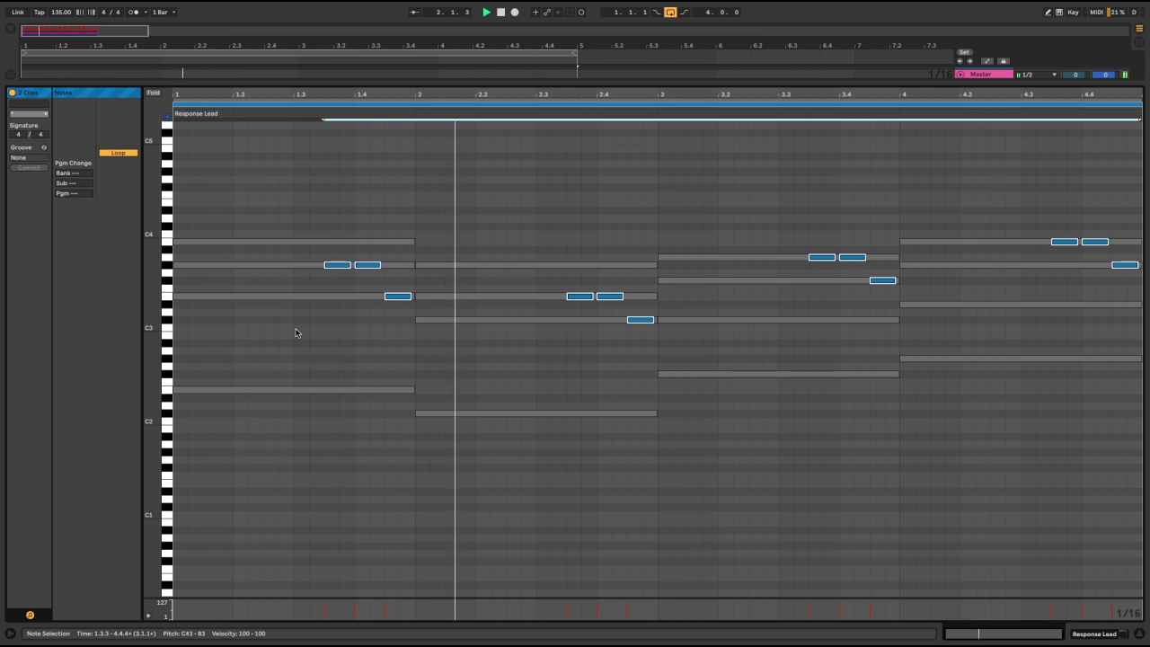
{"action": "key", "text": "shift+Down"}
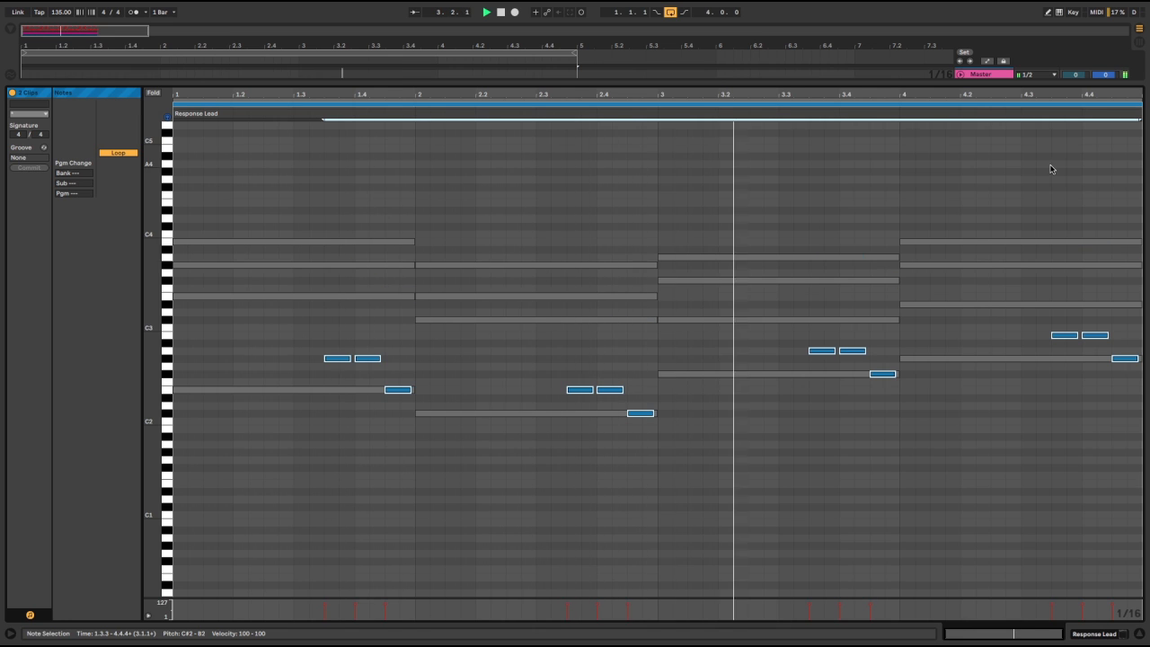
{"action": "left_click_drag", "start_coordinate": [1056, 82], "coordinate": [888, 620]}
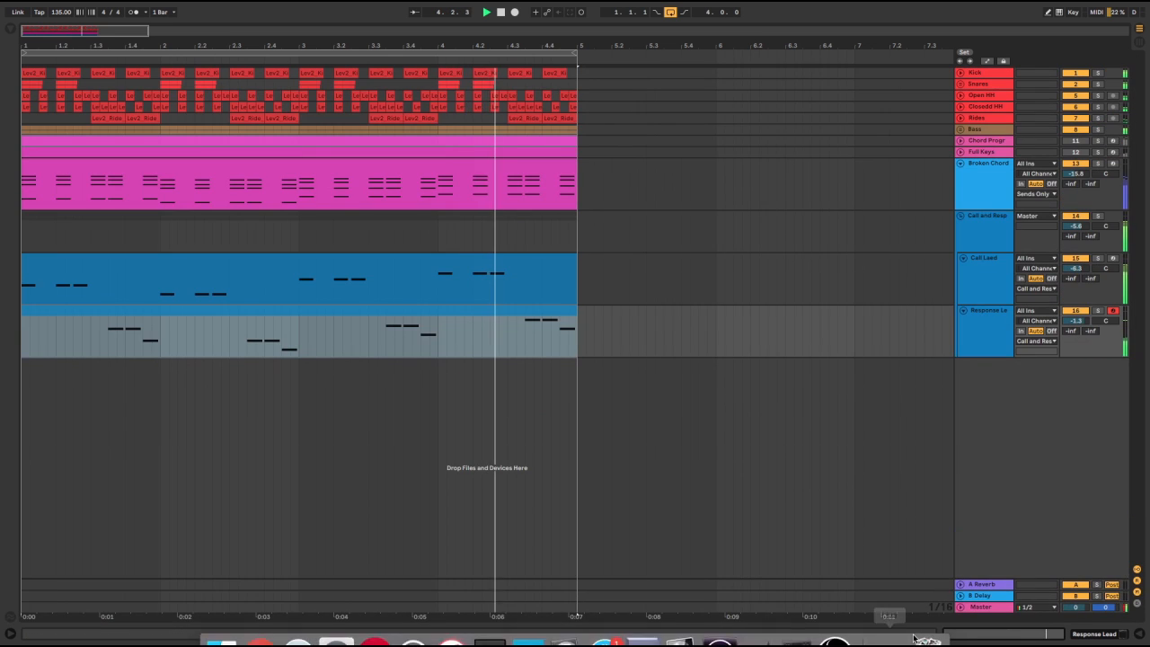
Stop playback, examine the Response Lead clip's notes in an enlarged editor, and reset the transport to the start
{"action": "key", "text": "space"}
{"action": "double_click", "coordinate": [525, 316]}
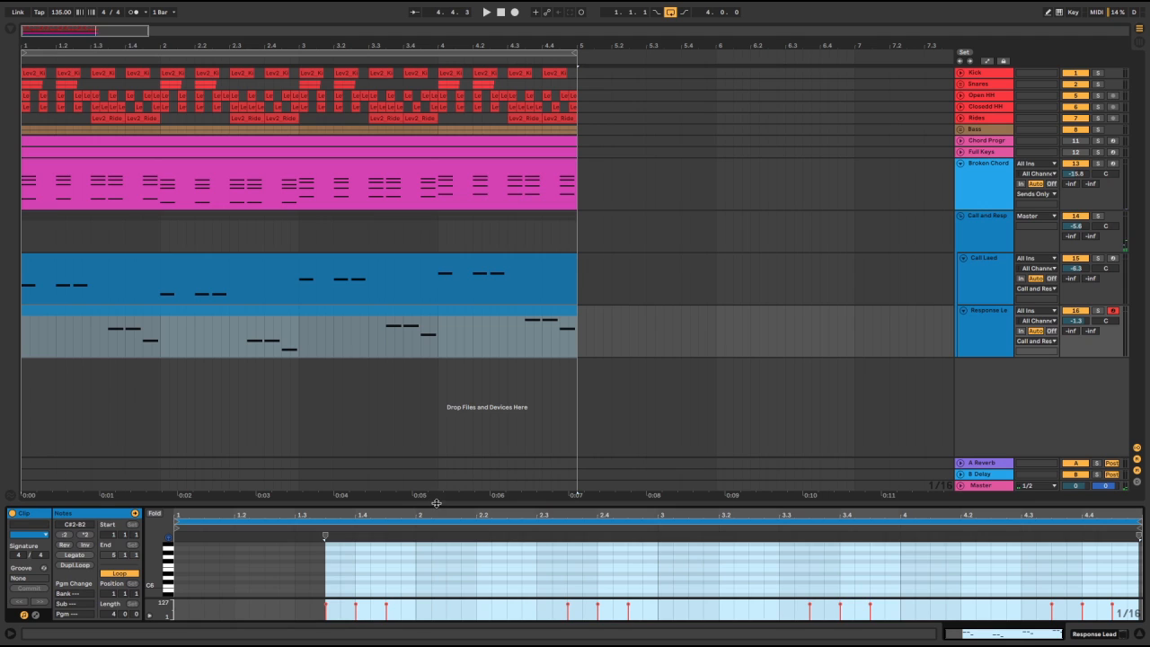
{"action": "left_click_drag", "start_coordinate": [437, 504], "coordinate": [417, 158]}
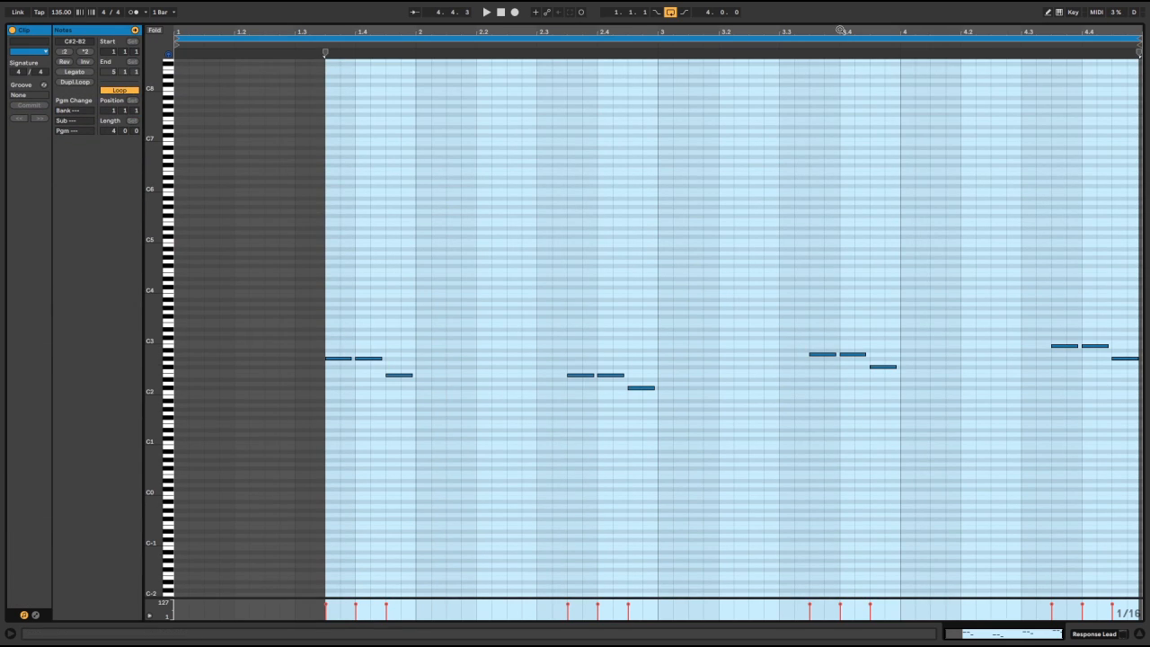
{"action": "left_click_drag", "start_coordinate": [840, 25], "coordinate": [771, 603]}
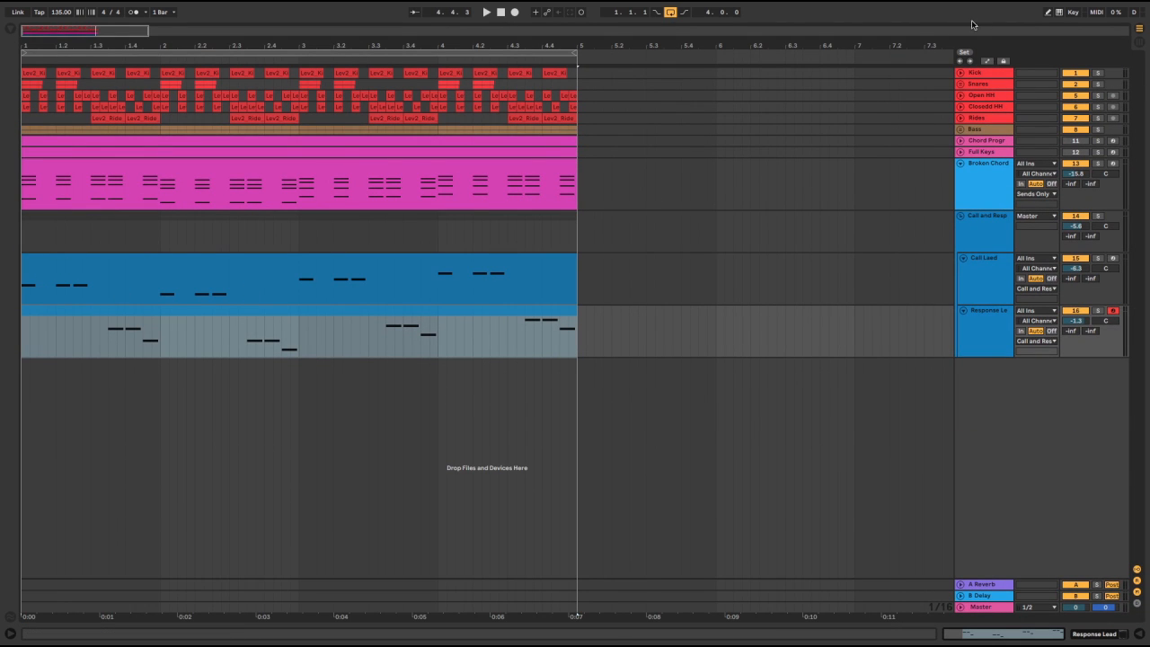
{"action": "left_click", "coordinate": [504, 13]}
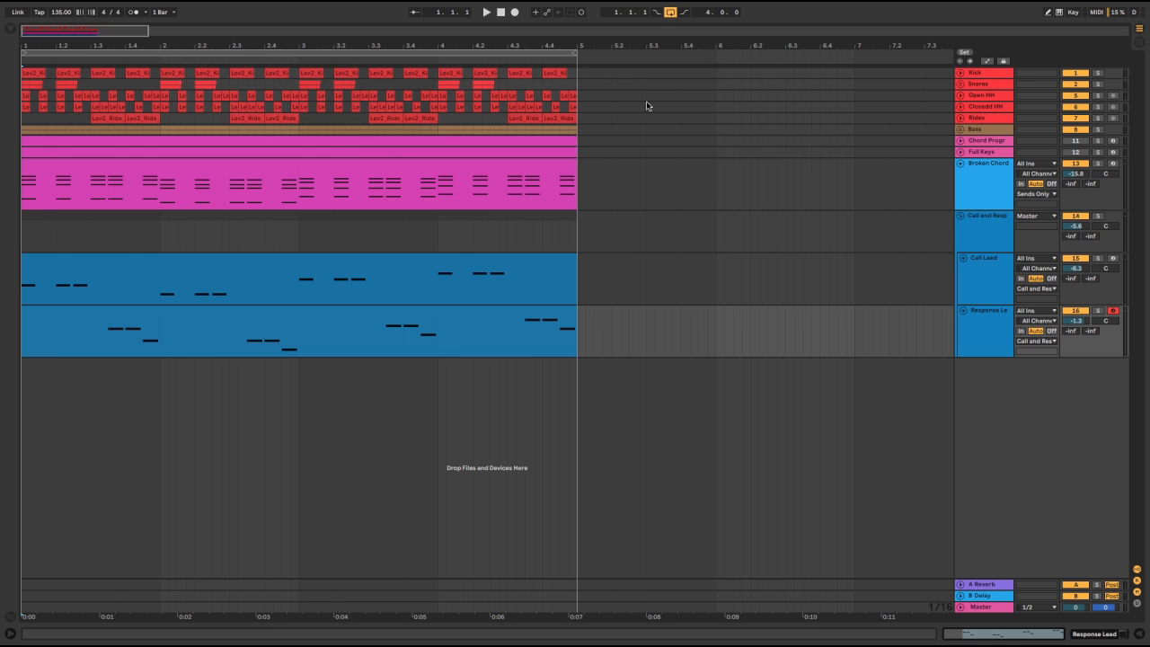
Play the loop with the Broken Chord track muted and collapsed, and set the Response Lead volume to -1.7 dB
{"action": "key", "text": "space"}
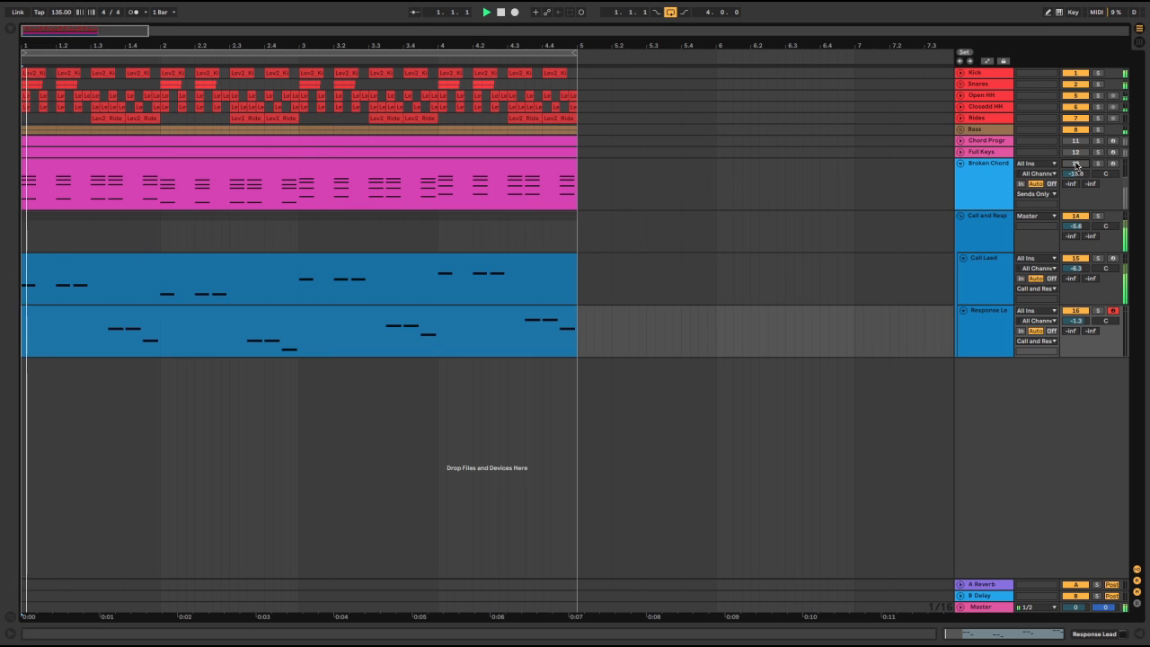
{"action": "left_click", "coordinate": [962, 167]}
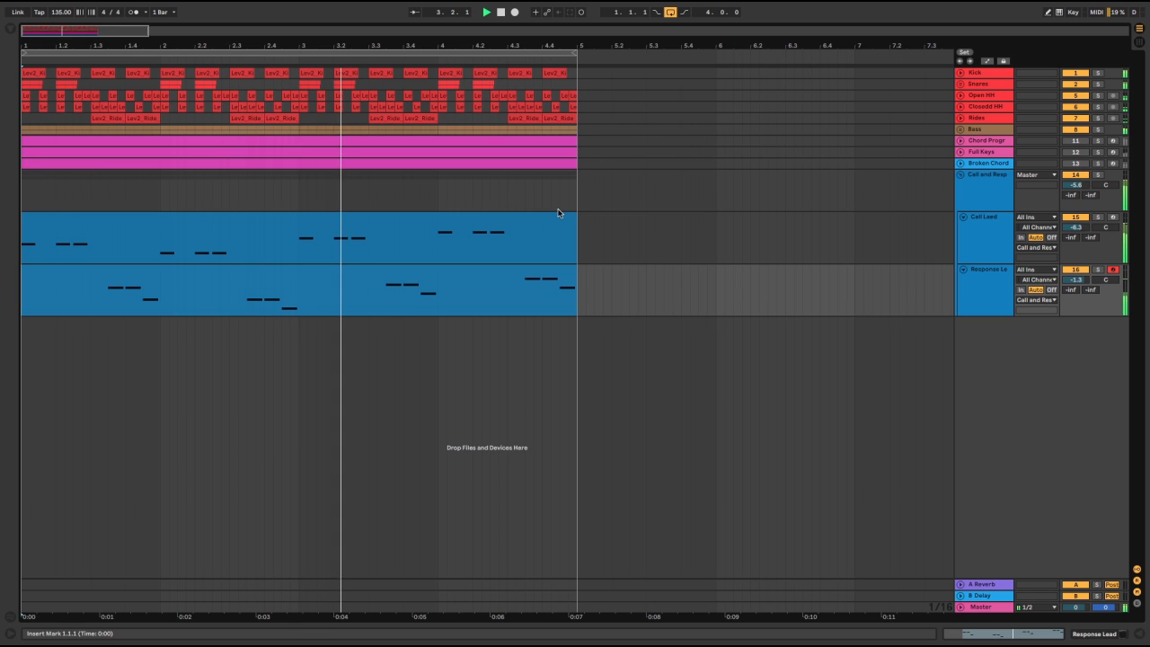
{"action": "key", "text": "Tab"}
{"action": "left_click_drag", "start_coordinate": [688, 357], "coordinate": [689, 359]}
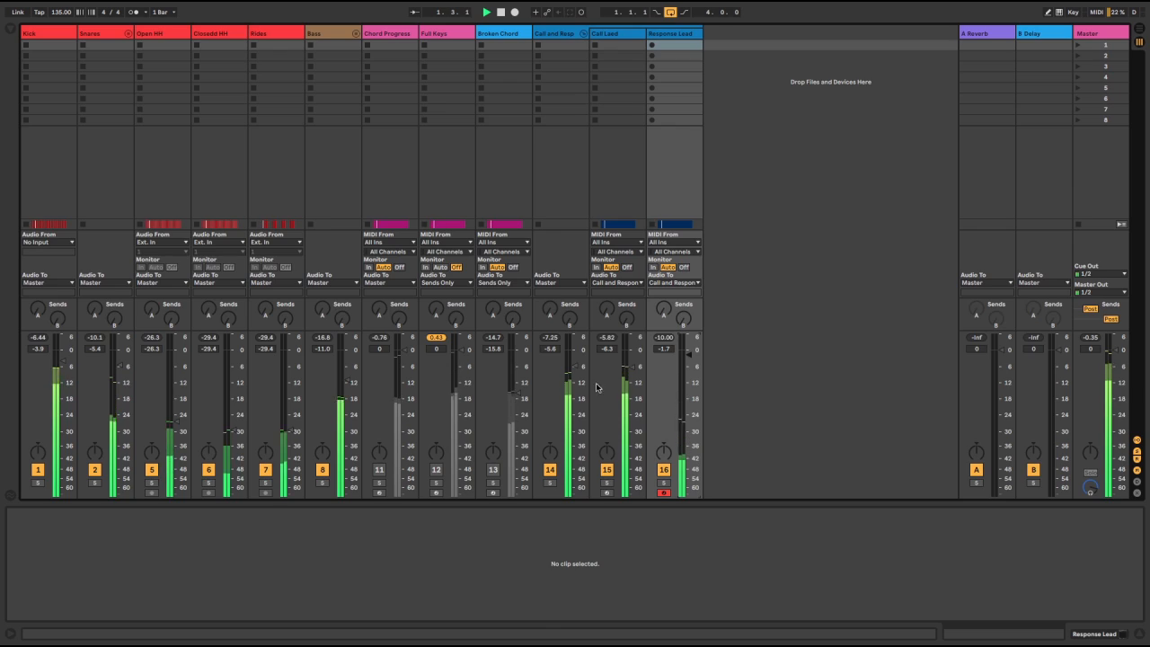
{"action": "key", "text": "Tab"}
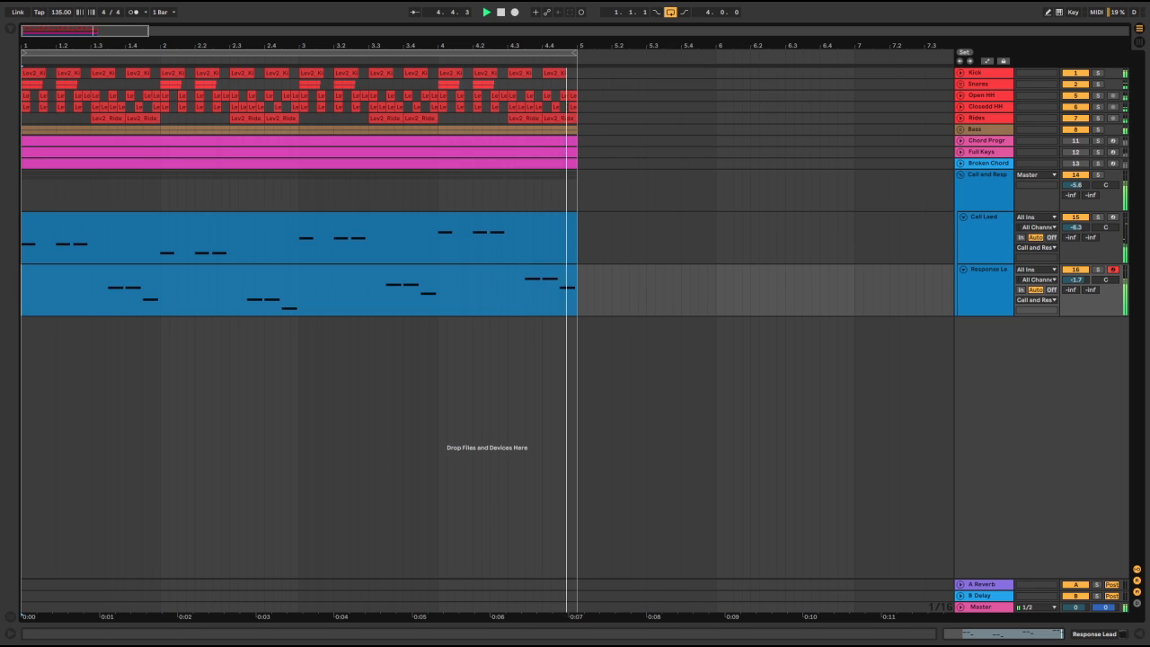
{"action": "key", "text": "space"}
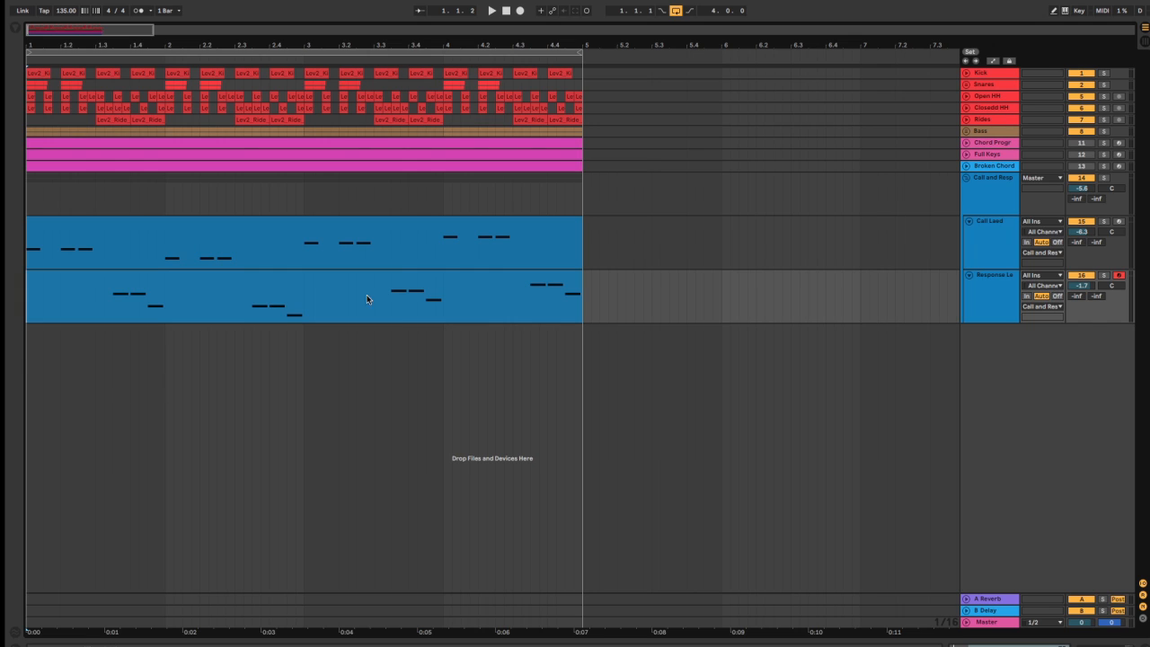
Open the Chord Progression, Call Lead and Response Lead clips together in an enlarged note editor to compare their notes against the chords
{"action": "double_click", "coordinate": [507, 142]}
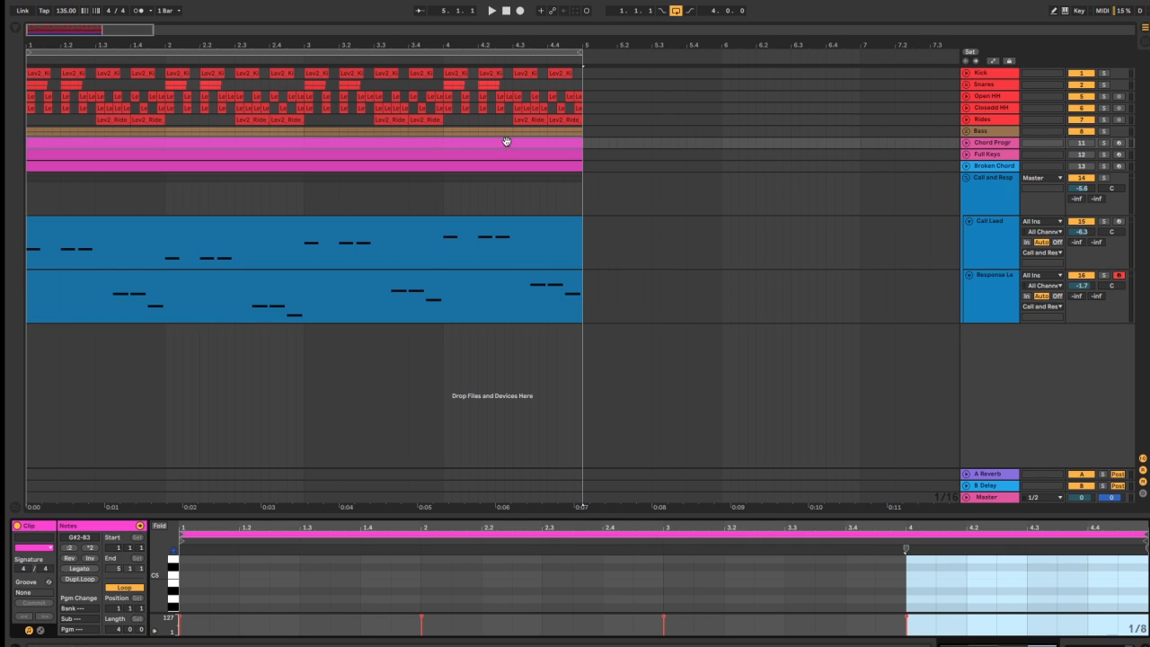
{"action": "left_click", "coordinate": [449, 239], "text": "ctrl"}
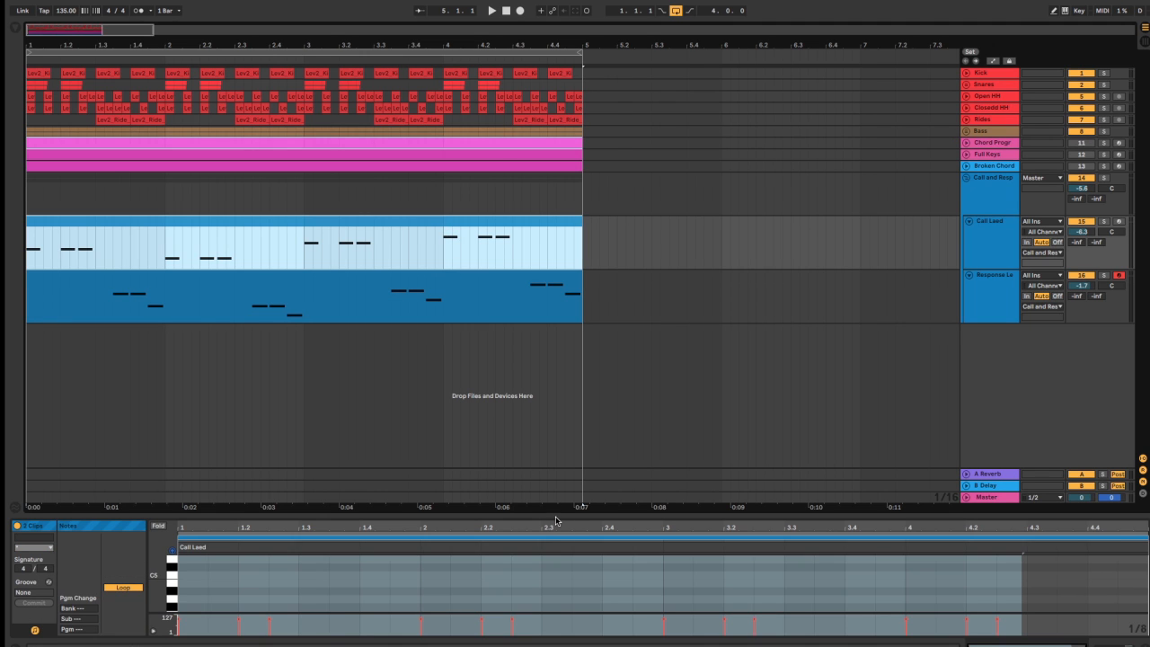
{"action": "left_click_drag", "start_coordinate": [556, 520], "coordinate": [582, 170]}
{"action": "left_click", "coordinate": [209, 396]}
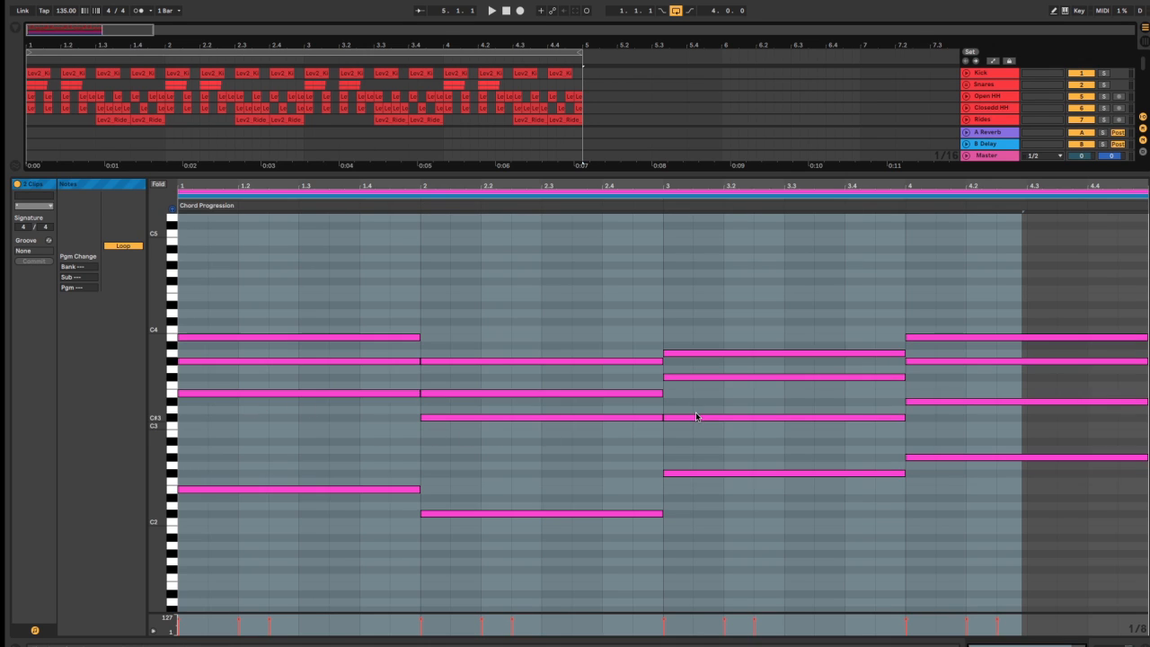
{"action": "scroll", "coordinate": [434, 105], "scroll_direction": "down", "scroll_amount": 3}
{"action": "scroll", "coordinate": [434, 106], "scroll_direction": "down", "scroll_amount": 2}
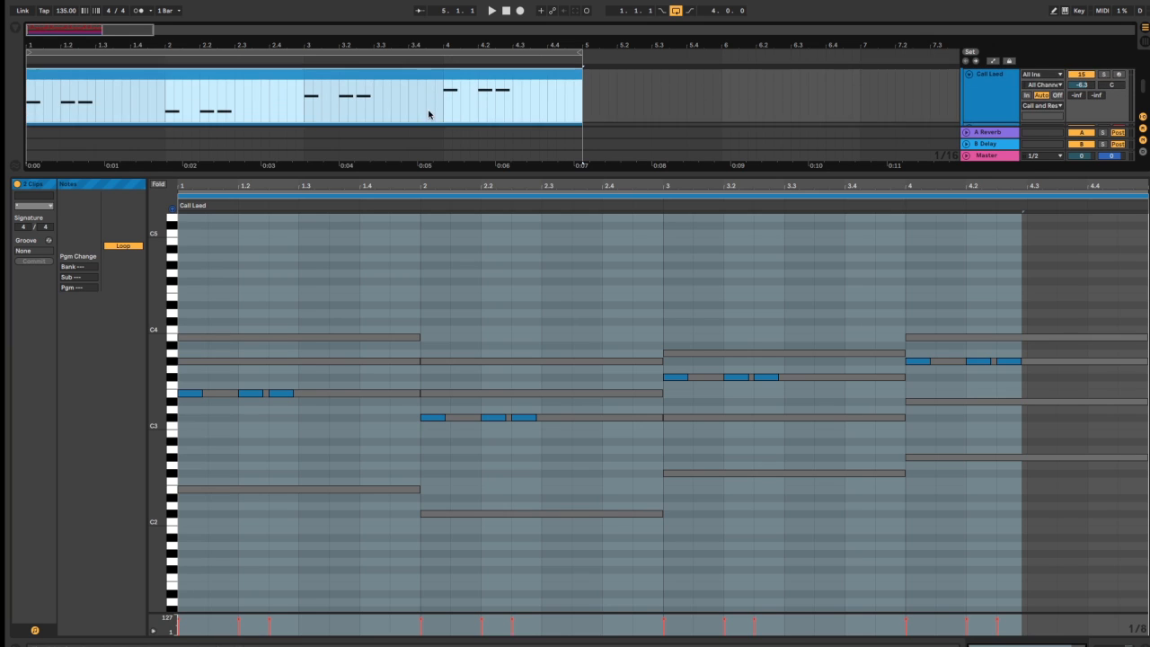
{"action": "scroll", "coordinate": [430, 114], "scroll_direction": "right", "scroll_amount": 1}
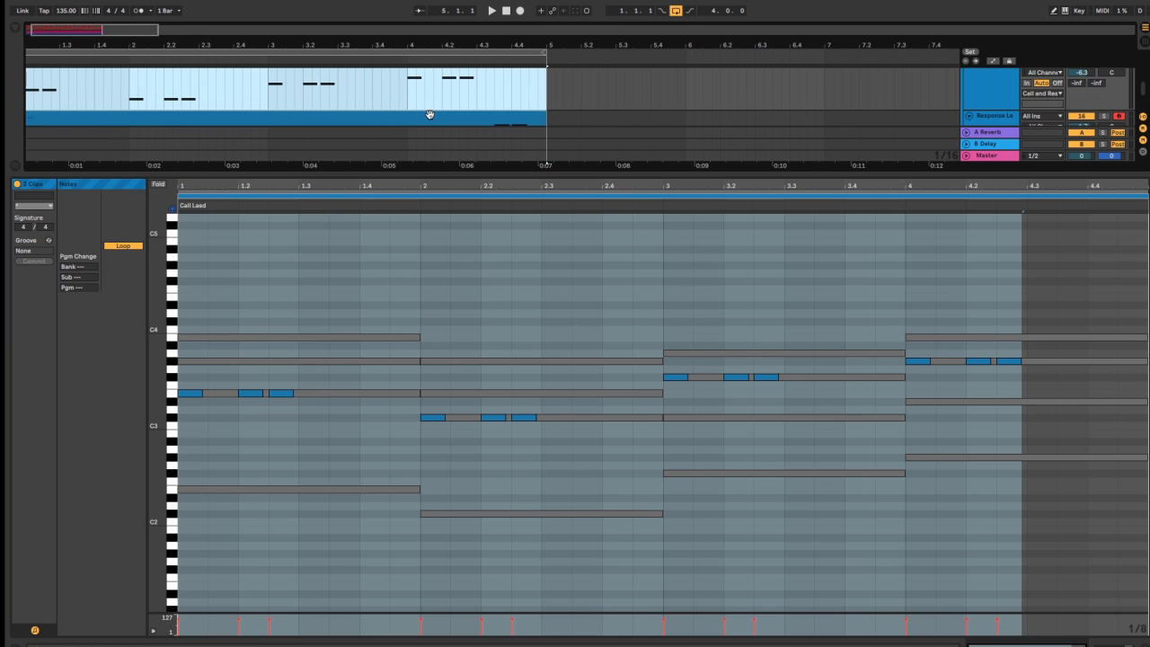
{"action": "left_click", "coordinate": [430, 114]}
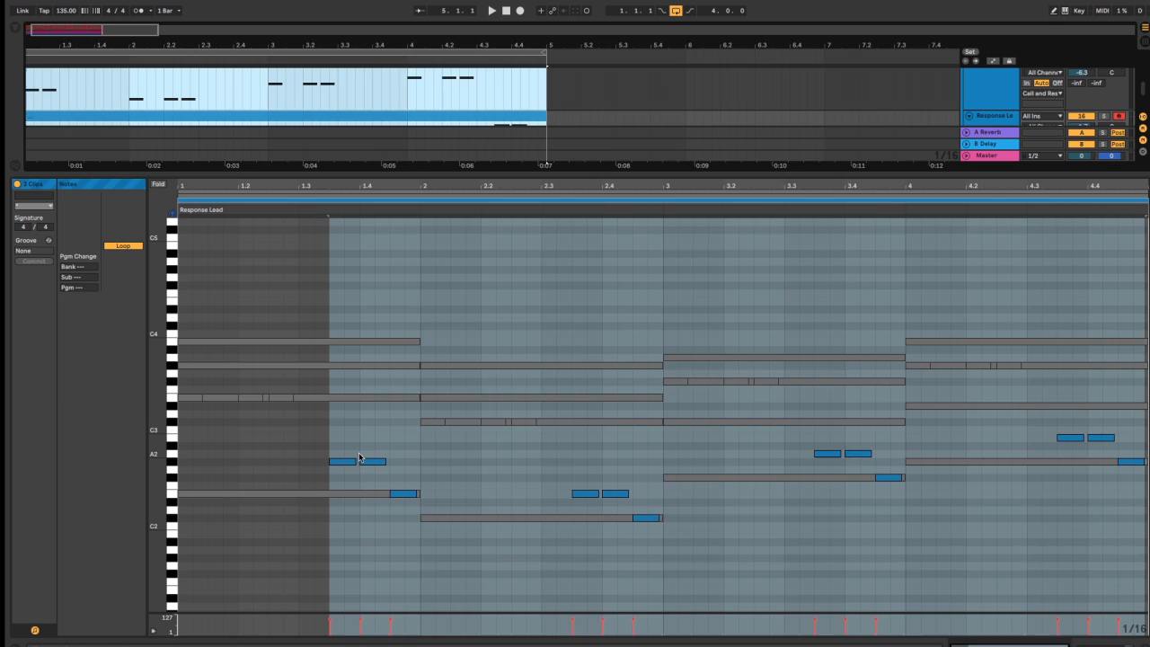
Try the paired Response Lead notes in bars 1 and 4 an octave higher, lower them again, and return to the arrangement
{"action": "left_click_drag", "start_coordinate": [388, 449], "coordinate": [328, 468]}
{"action": "key", "text": "shift+Up"}
{"action": "key", "text": "shift+Down"}
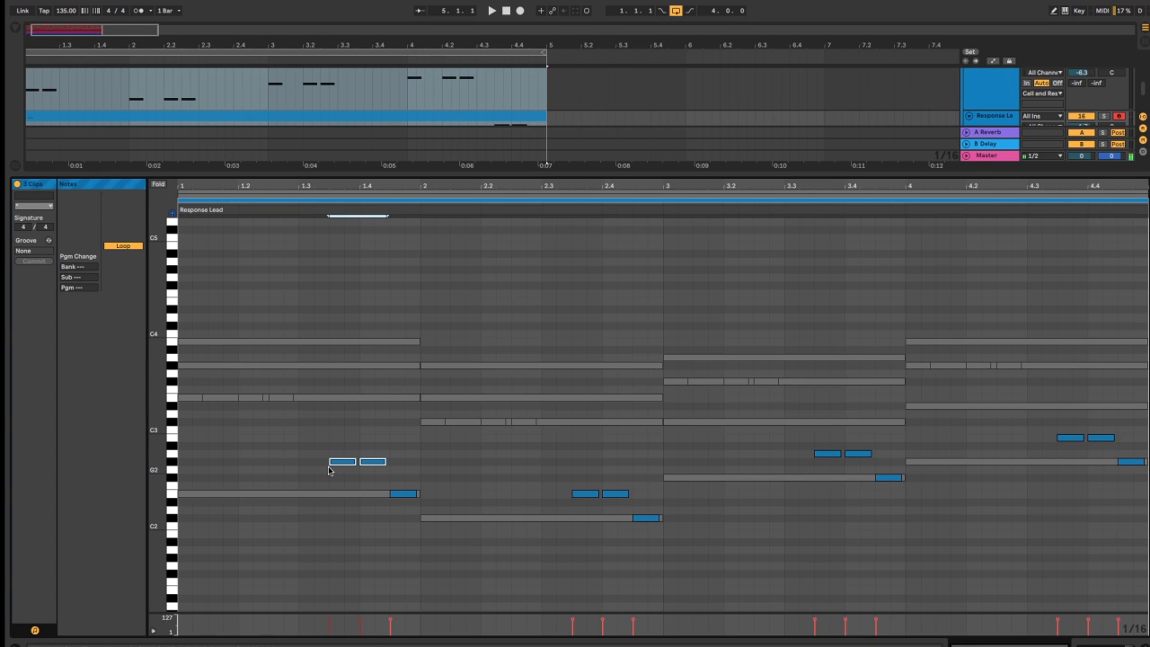
{"action": "left_click_drag", "start_coordinate": [552, 473], "coordinate": [616, 495]}
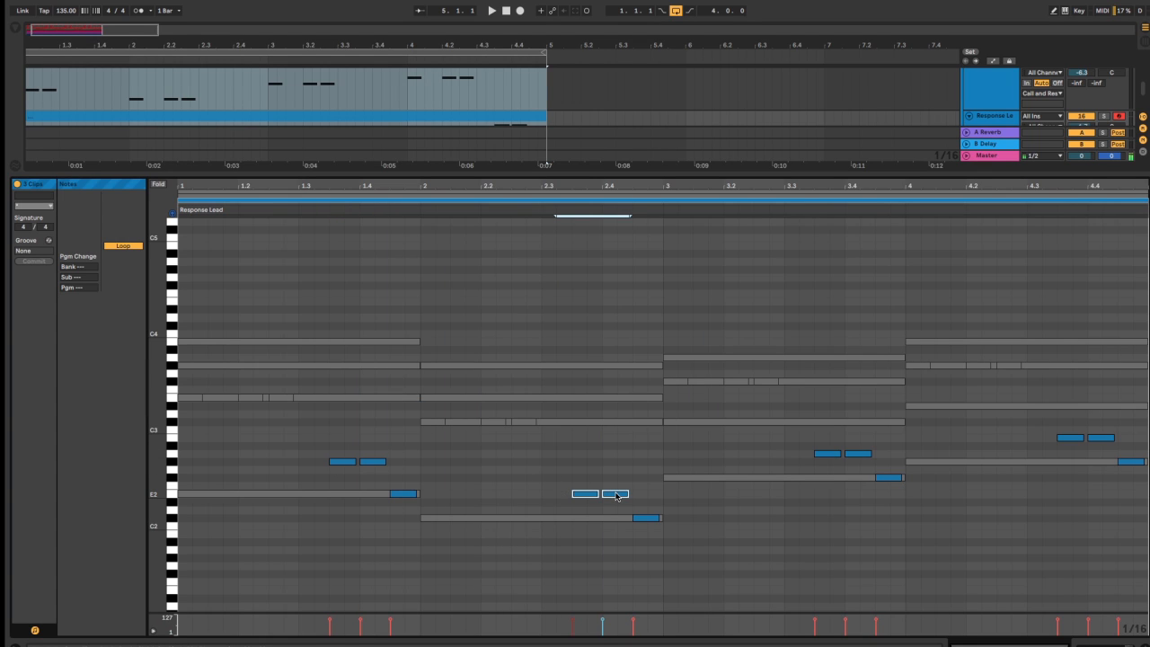
{"action": "left_click_drag", "start_coordinate": [811, 440], "coordinate": [878, 464]}
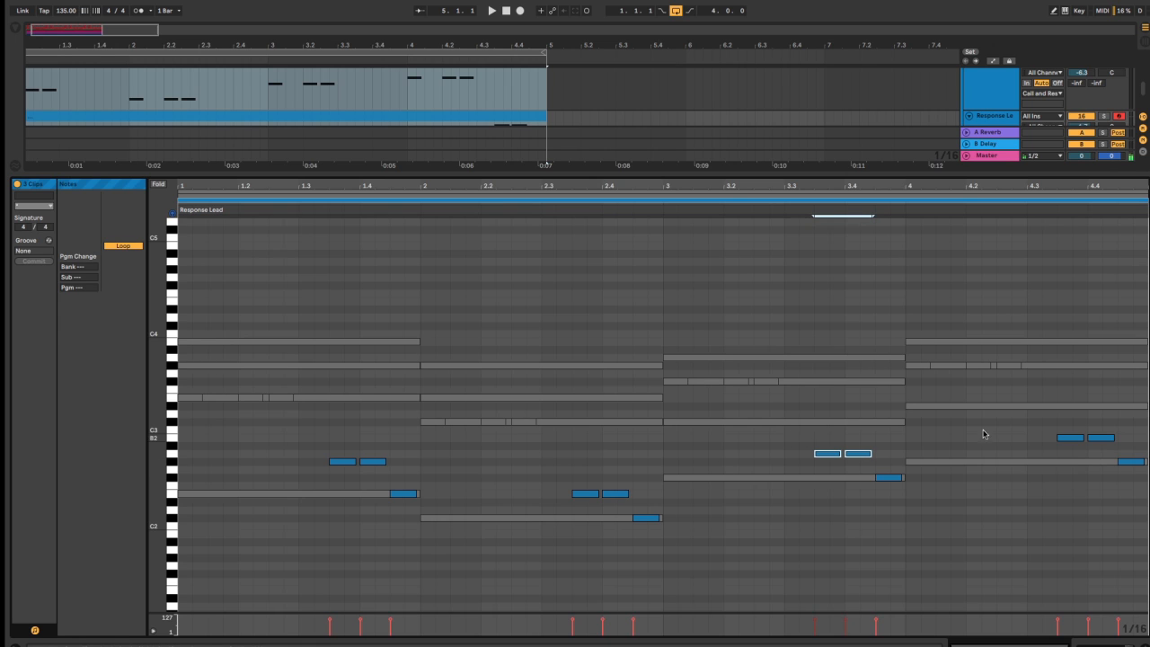
{"action": "left_click_drag", "start_coordinate": [1058, 417], "coordinate": [1115, 448]}
{"action": "key", "text": "shift+Up"}
{"action": "key", "text": "shift+Down"}
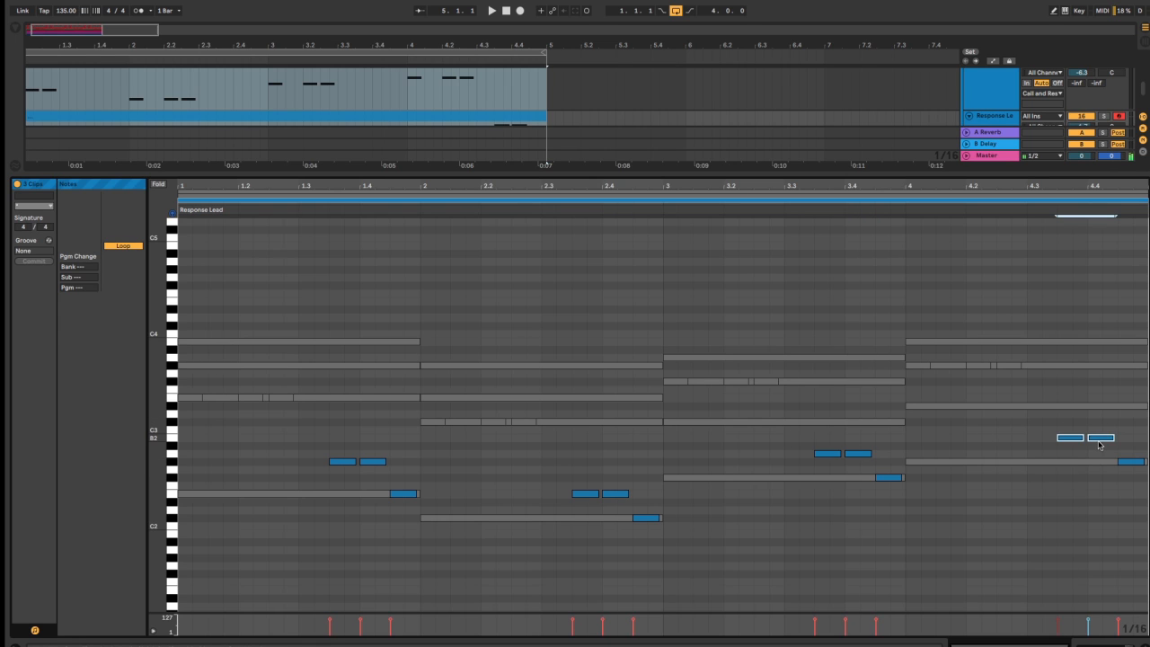
{"action": "left_click_drag", "start_coordinate": [716, 174], "coordinate": [716, 634]}
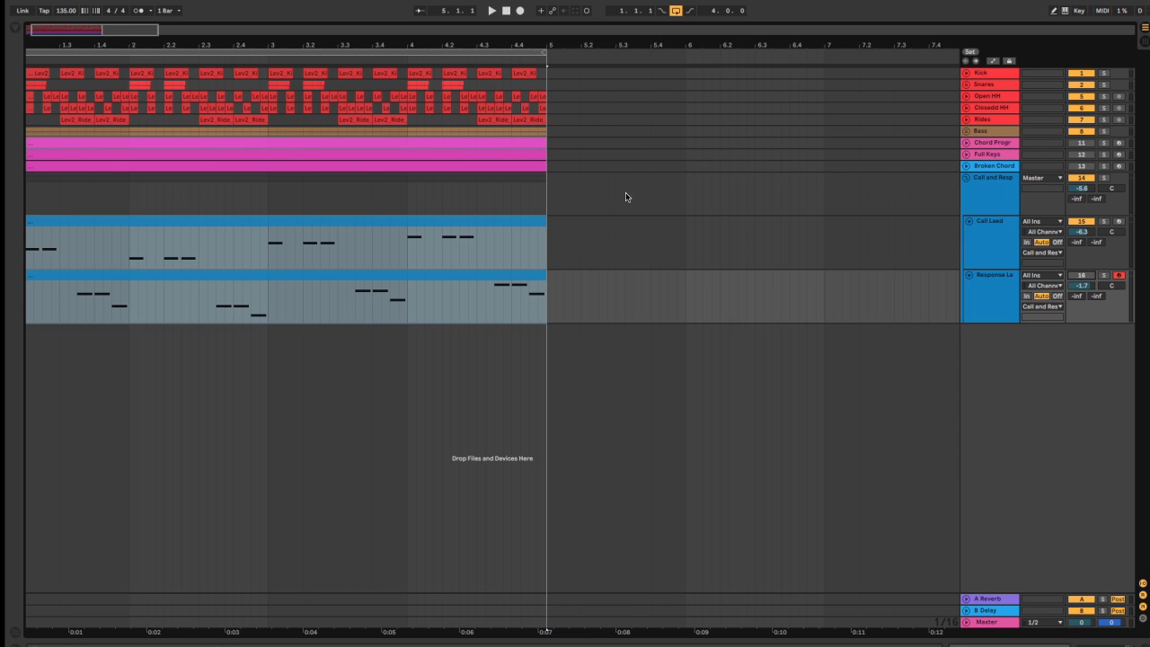
Open the Full Keys and Call Lead clips together in an enlarged note editor, with Call Lead active for editing
{"action": "left_click", "coordinate": [469, 143]}
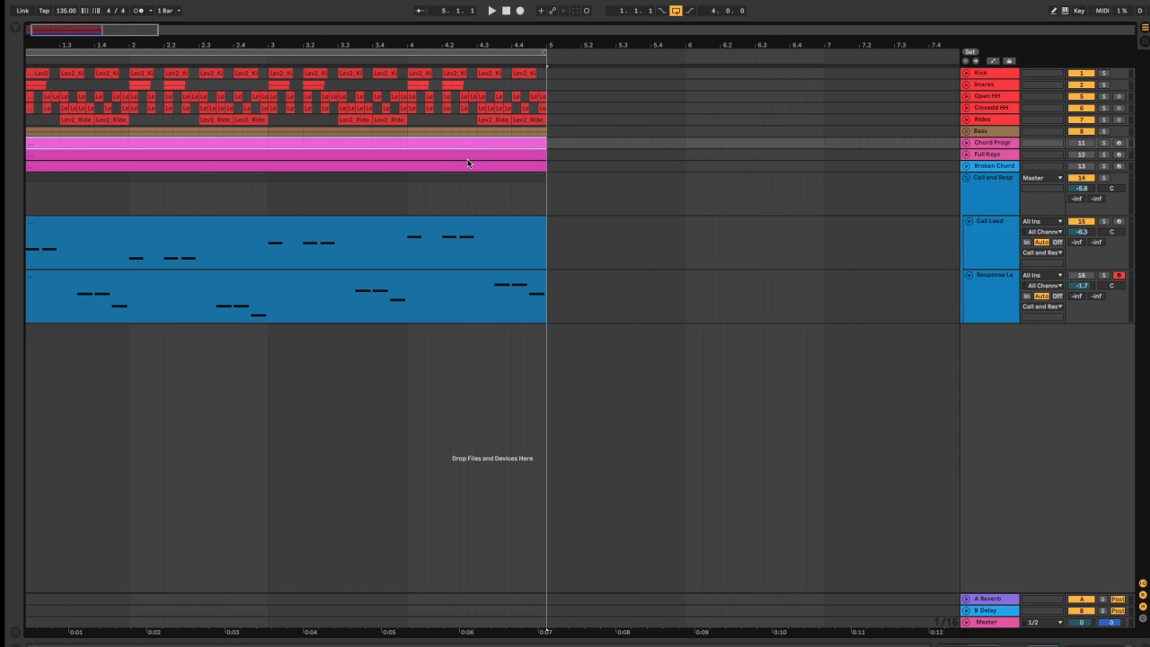
{"action": "left_click", "coordinate": [471, 156]}
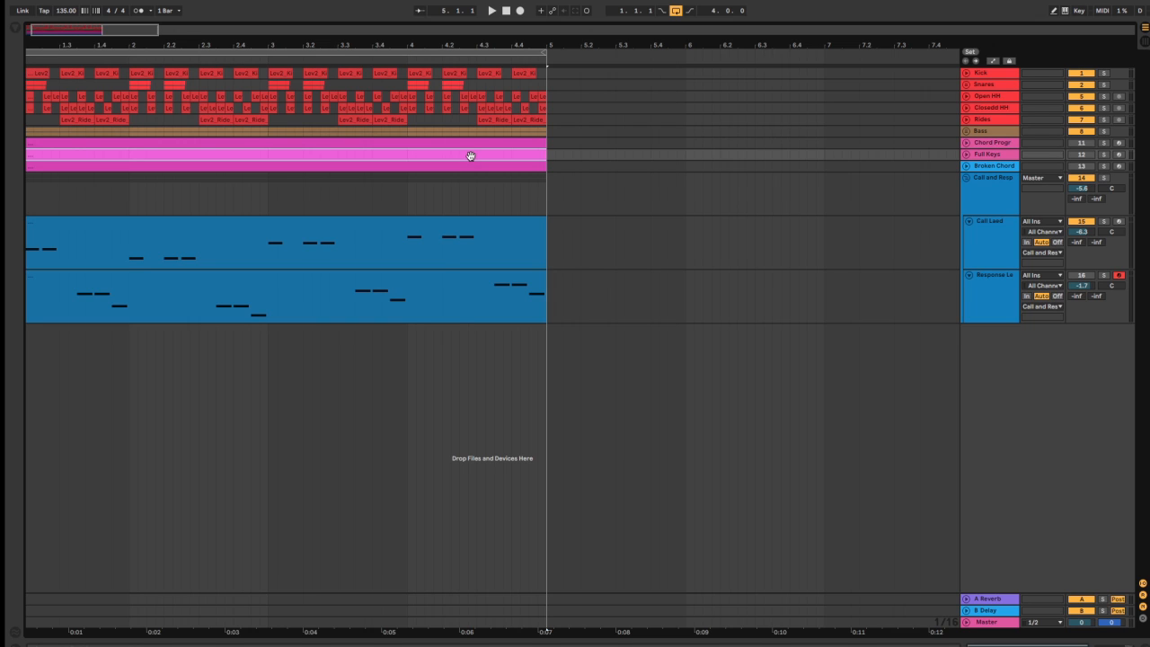
{"action": "left_click", "coordinate": [492, 233]}
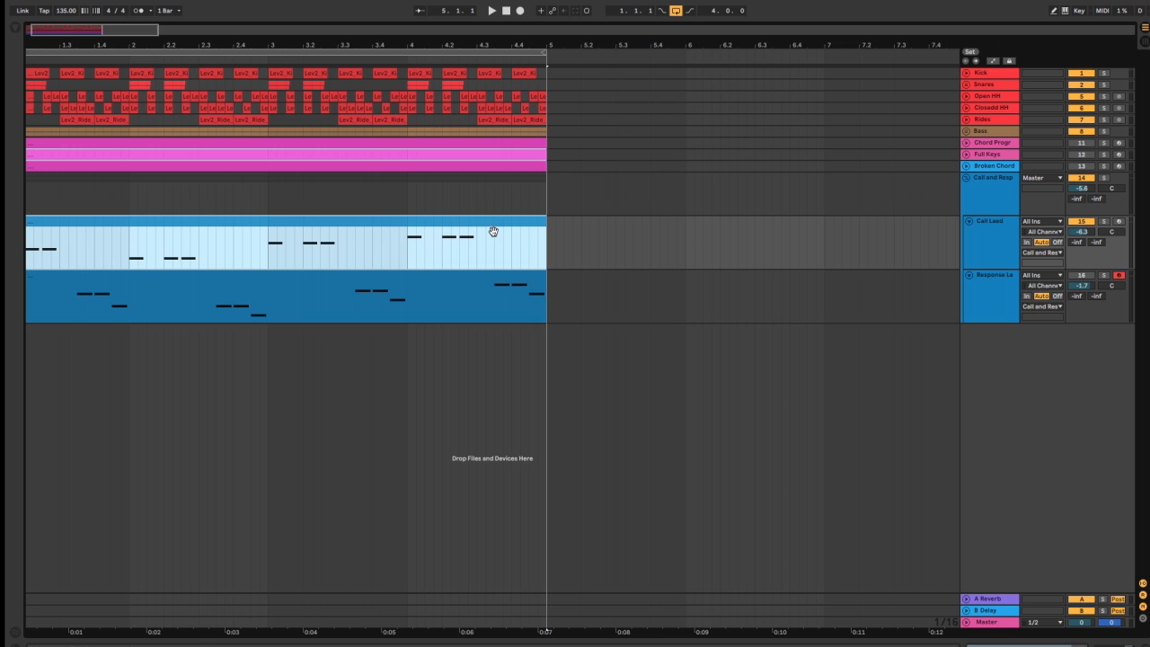
{"action": "double_click", "coordinate": [488, 221]}
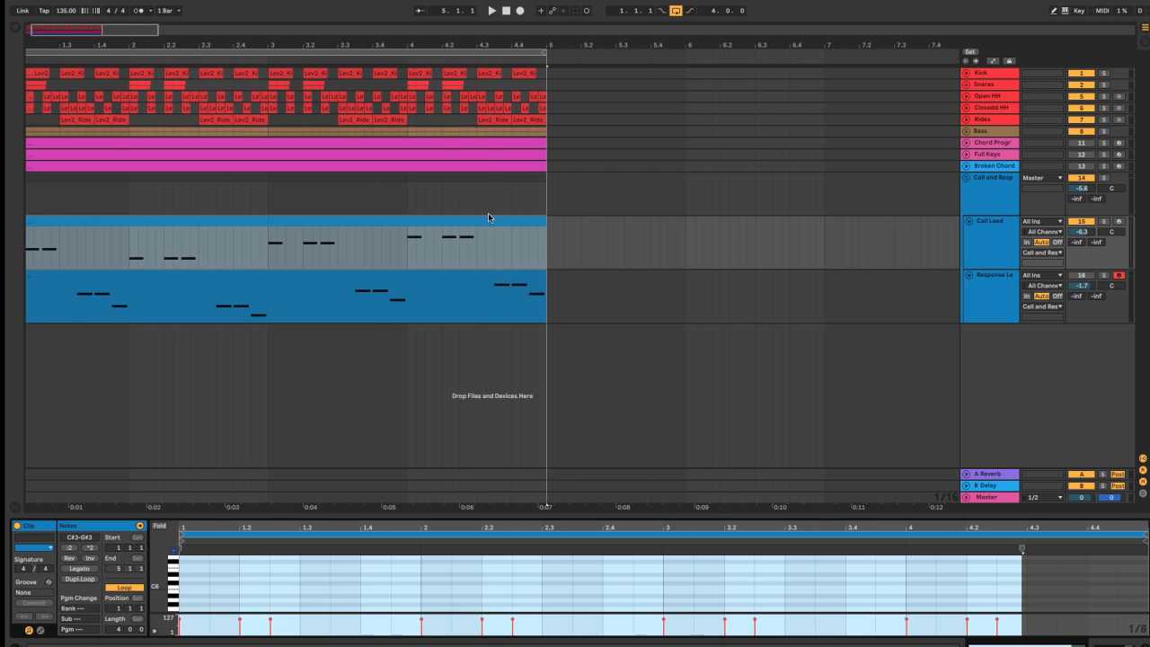
{"action": "left_click", "coordinate": [483, 156], "text": "shift"}
{"action": "left_click_drag", "start_coordinate": [491, 513], "coordinate": [493, 94]}
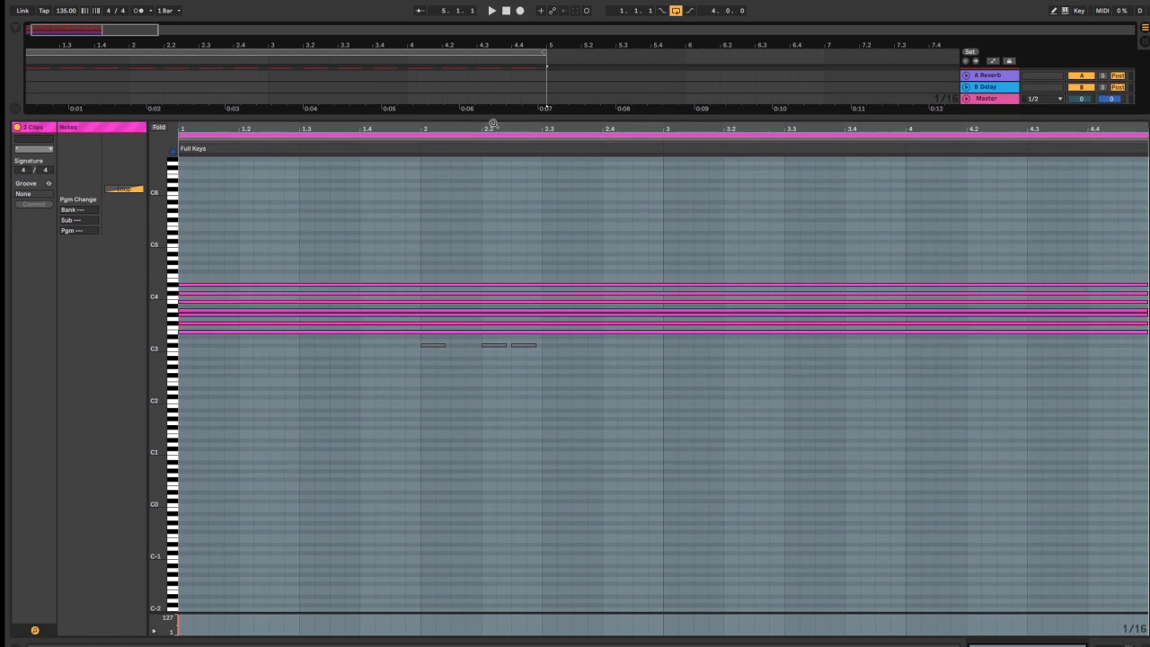
{"action": "left_click", "coordinate": [379, 142]}
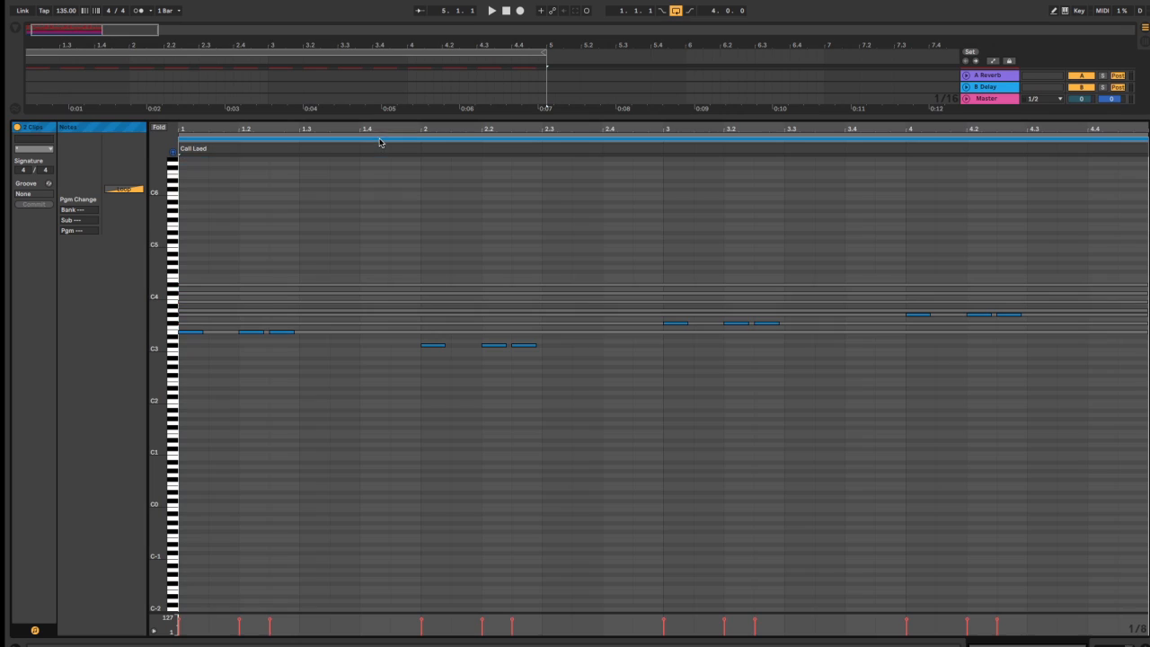
Add G#3 on beat 4 and F#3 on beat 4.5 of bar 1 in the Call Lead, and play it back
{"action": "left_click", "coordinate": [252, 333]}
{"action": "left_click_drag", "start_coordinate": [252, 337], "coordinate": [397, 329]}
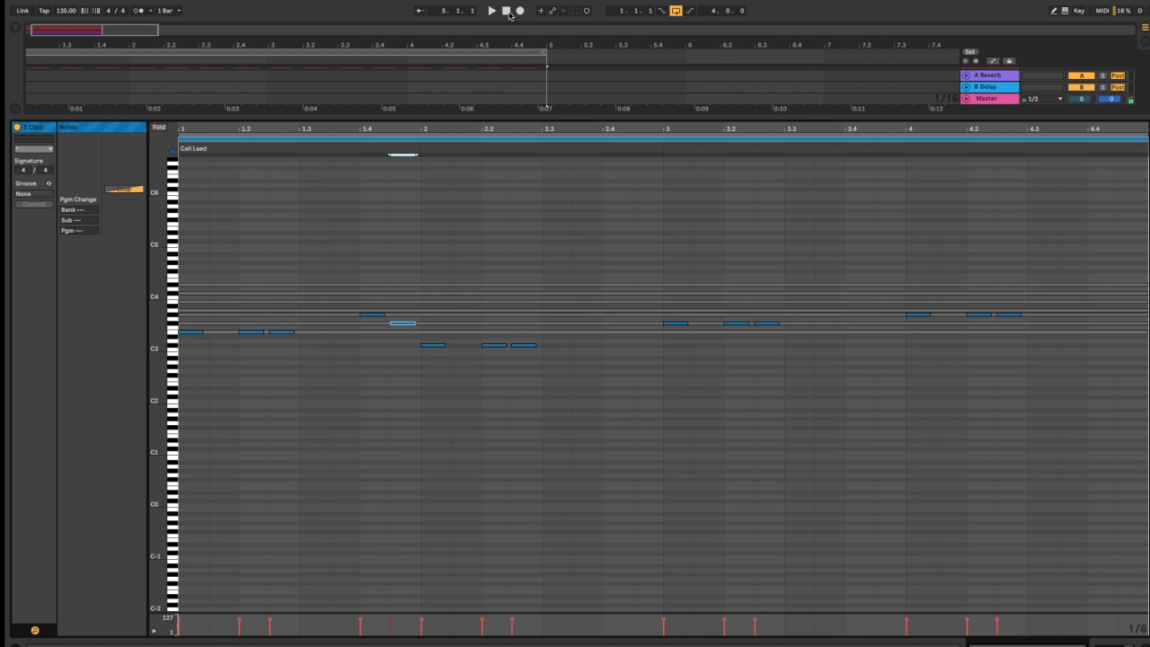
{"action": "key", "text": "space"}
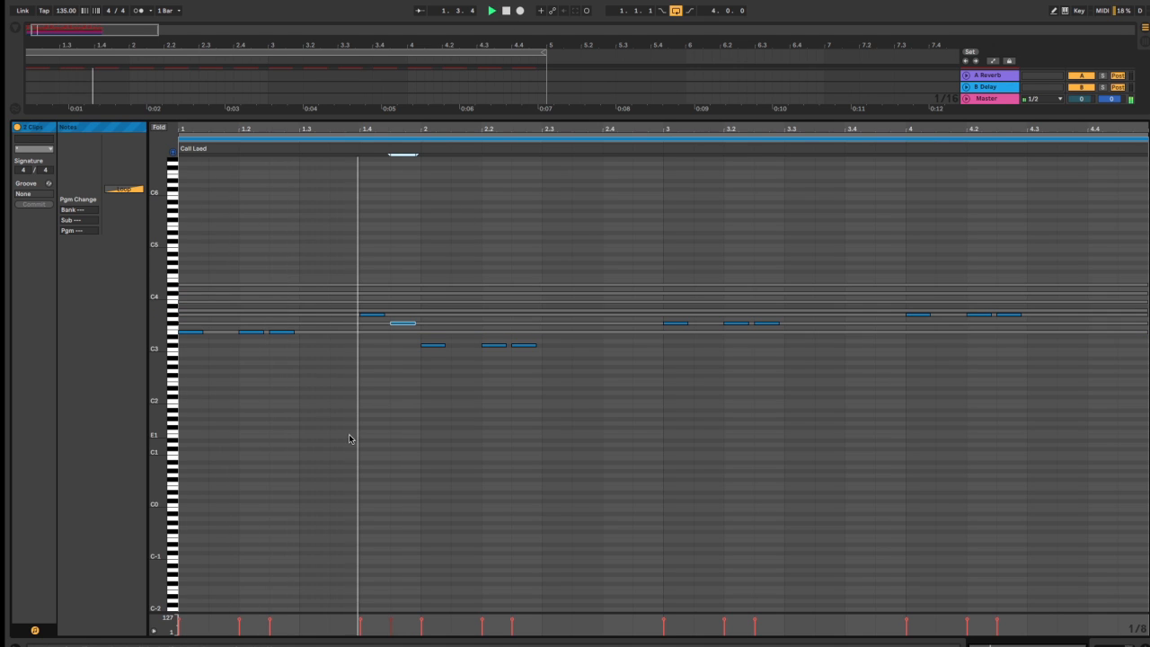
Add a D#3 note on beat 3 of bar 1 in the Call Lead and audition it
{"action": "left_click", "coordinate": [286, 333]}
{"action": "left_click_drag", "start_coordinate": [286, 334], "coordinate": [314, 286]}
{"action": "key", "text": "shift+Down"}
{"action": "left_click", "coordinate": [313, 286]}
{"action": "key", "text": "space"}
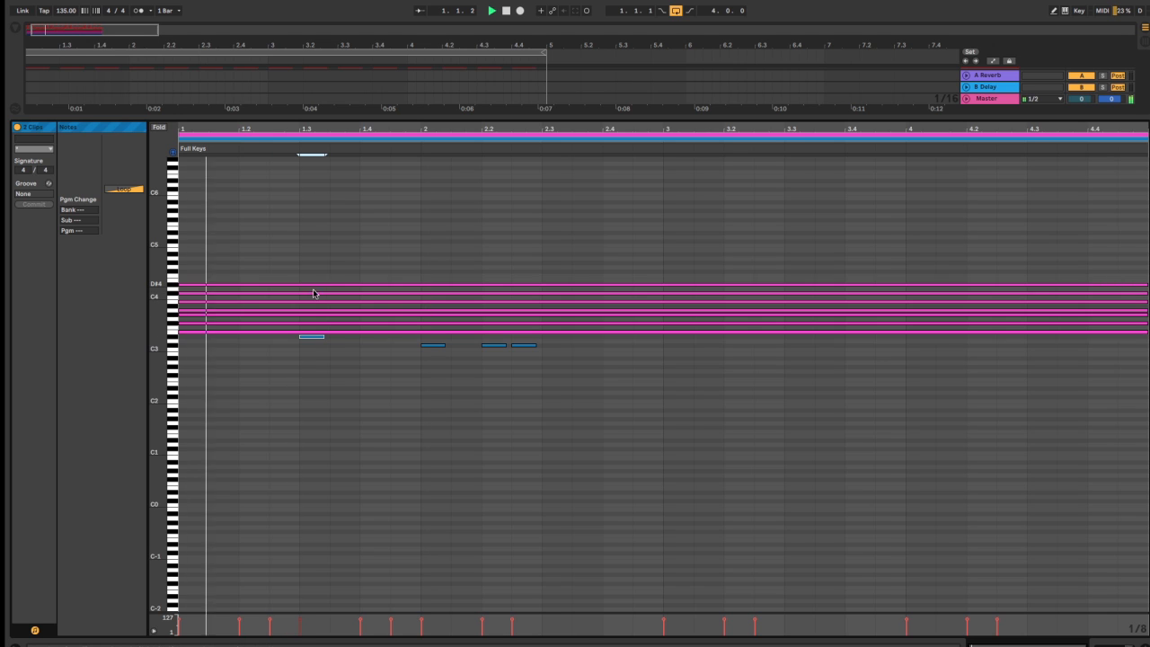
{"action": "left_click", "coordinate": [316, 337]}
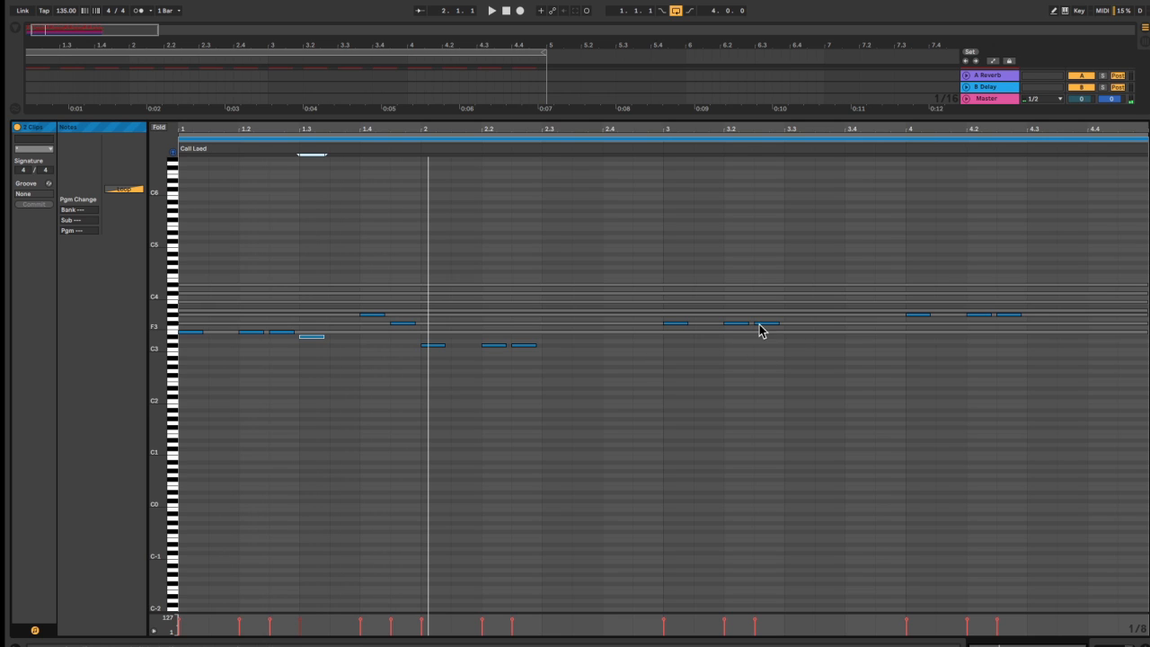
Add D#3 on beat 3, G#3 on beat 4 and F#3 on beat 4.5 of bar 3 in the Call Lead, and audition them
{"action": "double_click", "coordinate": [795, 285]}
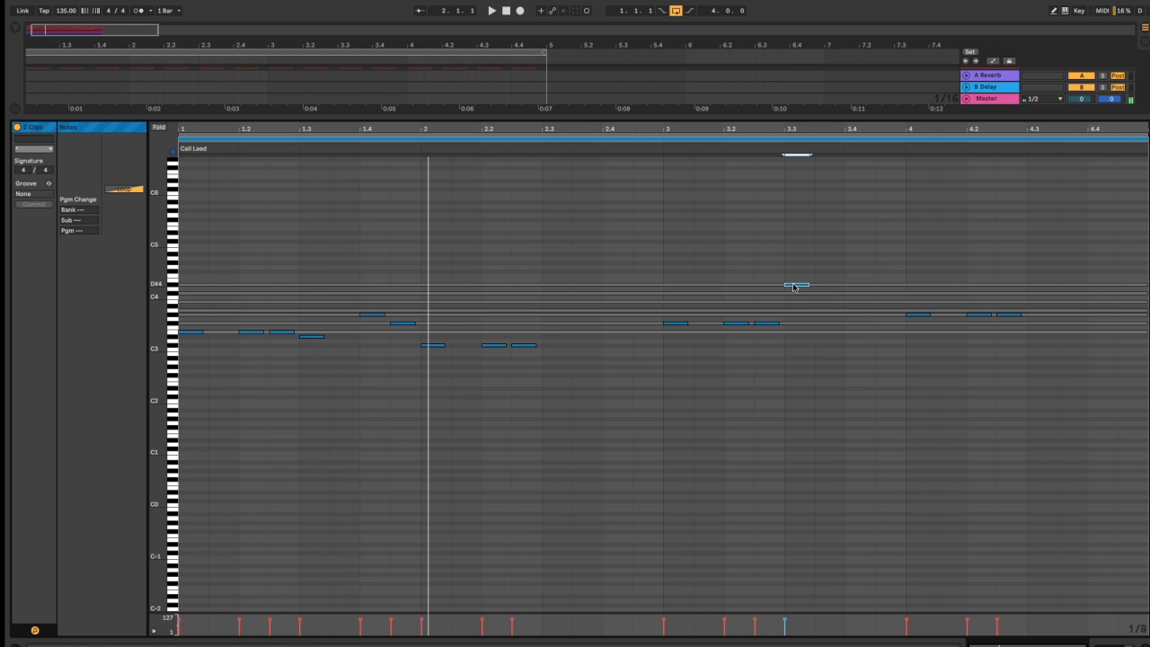
{"action": "key", "text": "shift+Down"}
{"action": "left_click", "coordinate": [801, 343]}
{"action": "double_click", "coordinate": [882, 324]}
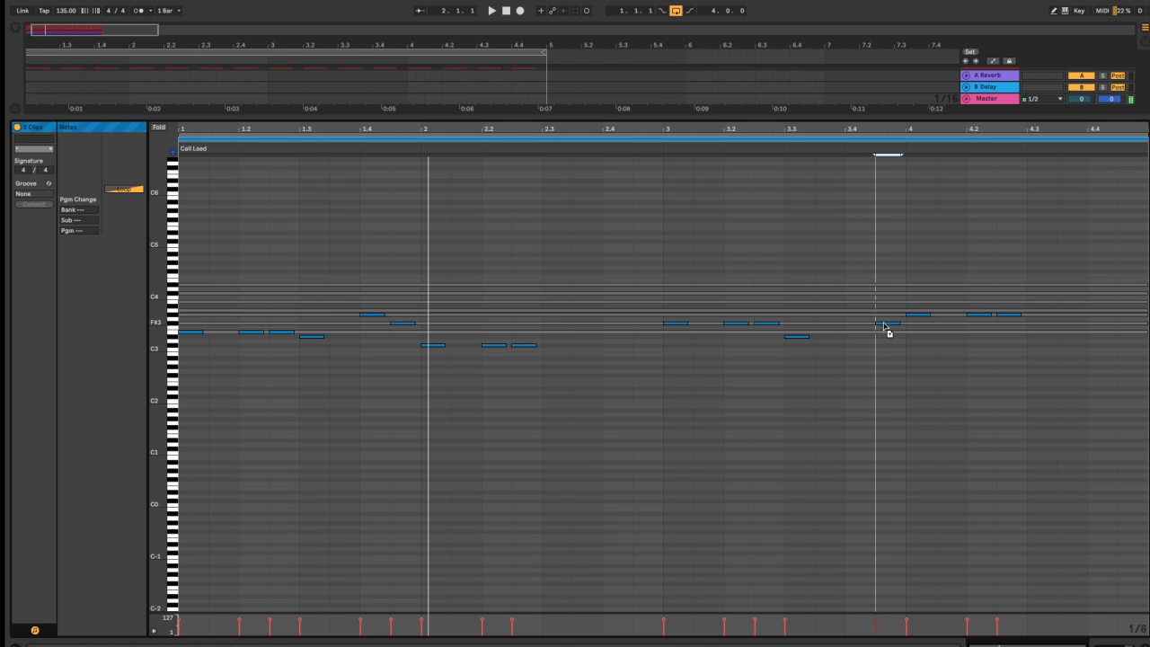
{"action": "double_click", "coordinate": [858, 314]}
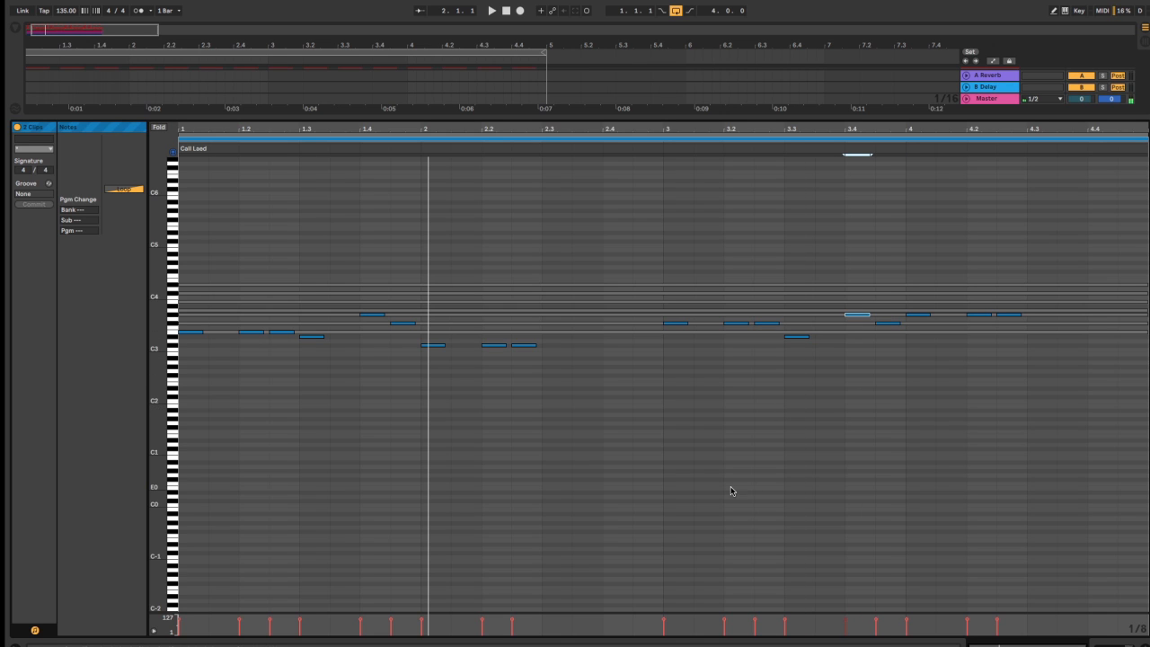
{"action": "key", "text": "space"}
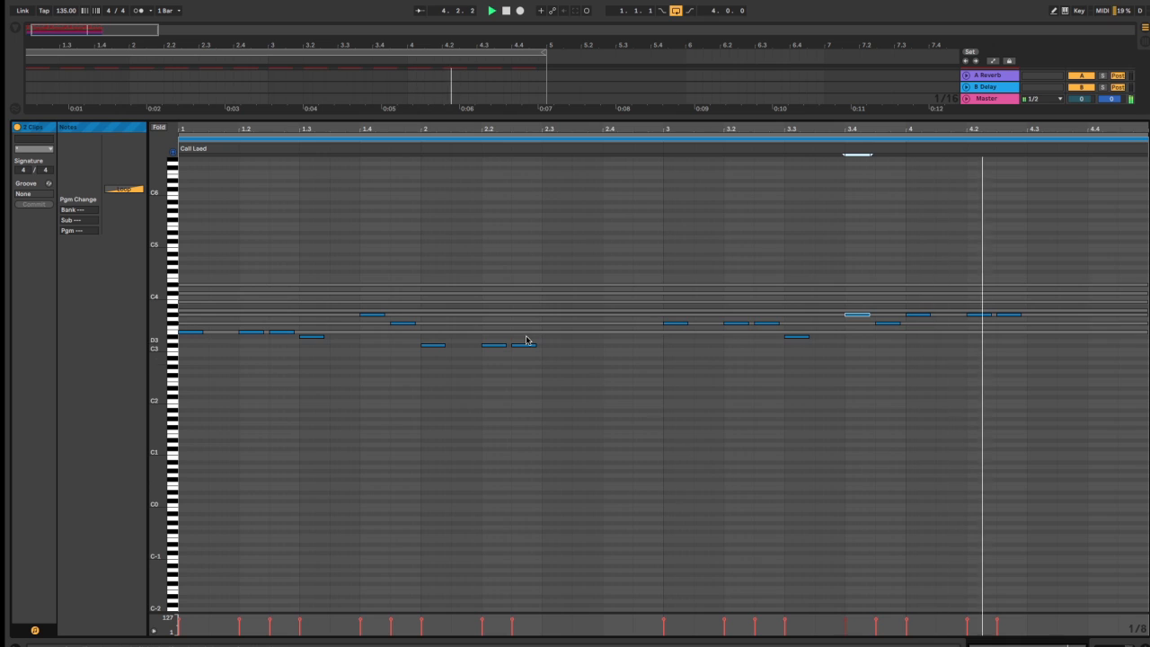
Add F#3 on beat 3.5 of bar 2 and G#3 on beat 4 of bar 4, audition the Call Lead, and return to the arrangement
{"action": "key", "text": "space"}
{"action": "left_click_drag", "start_coordinate": [520, 345], "coordinate": [583, 331]}
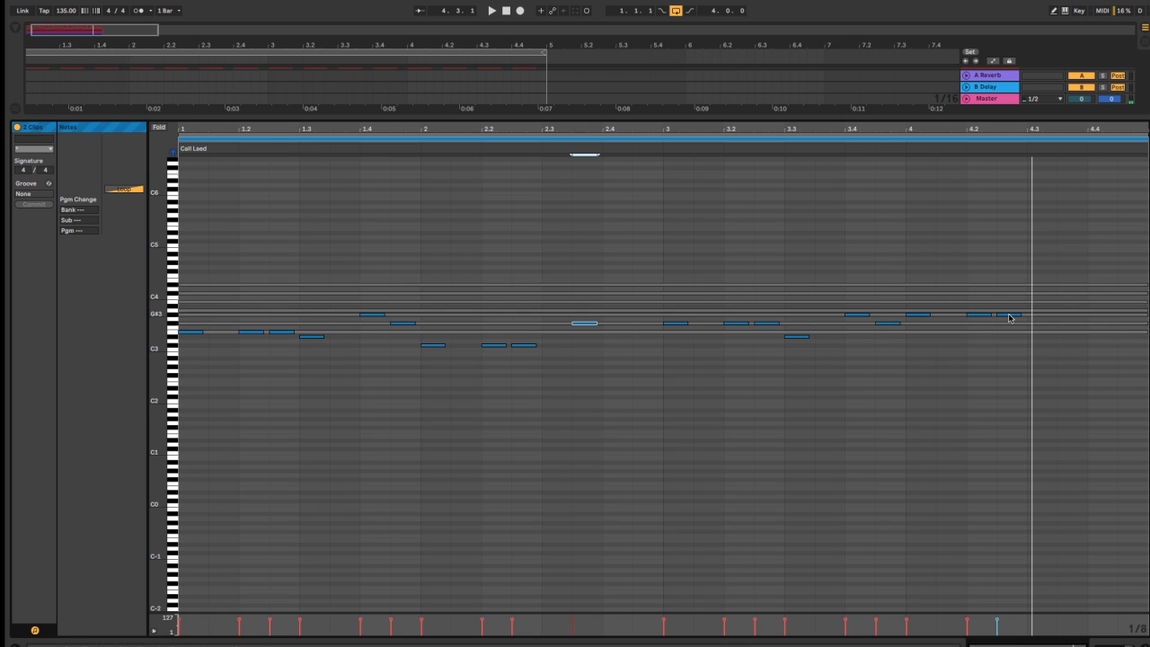
{"action": "left_click_drag", "start_coordinate": [1009, 318], "coordinate": [1098, 317]}
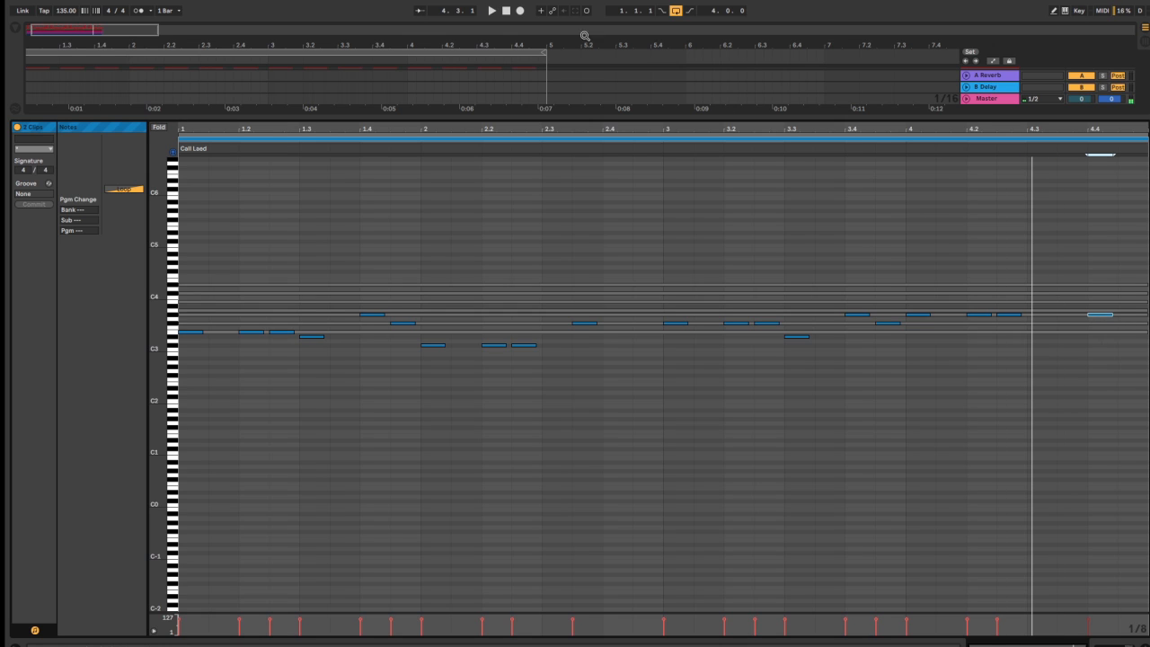
{"action": "left_click", "coordinate": [493, 11]}
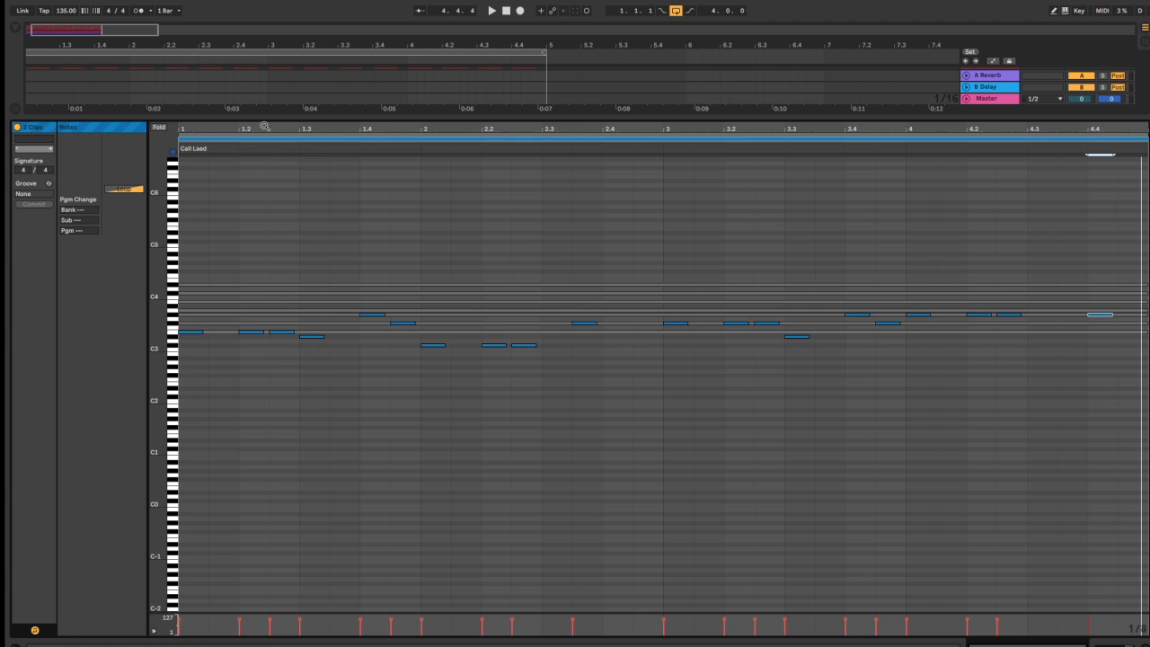
{"action": "left_click_drag", "start_coordinate": [263, 117], "coordinate": [263, 620]}
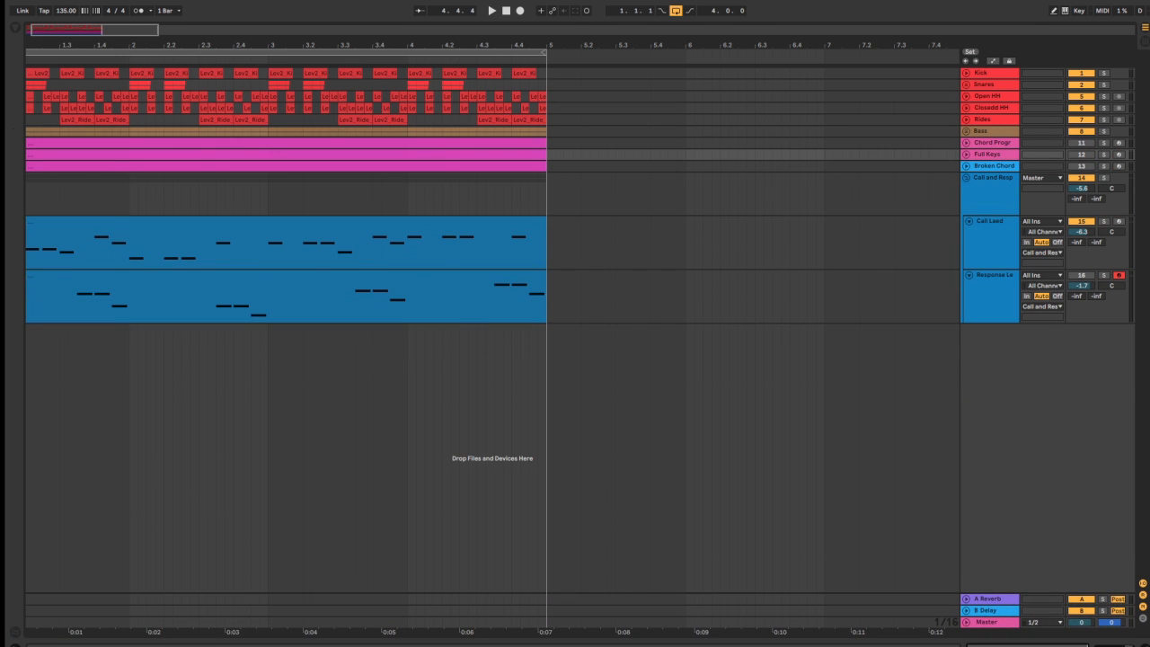